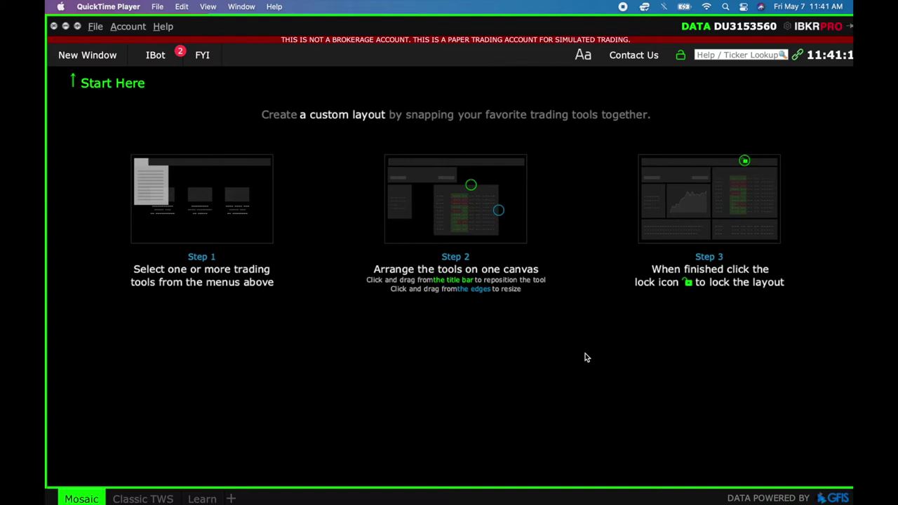
Show the New Window tool list with Orders, Option Chain, Portfolio and Watchlist.
left_click(100, 61)
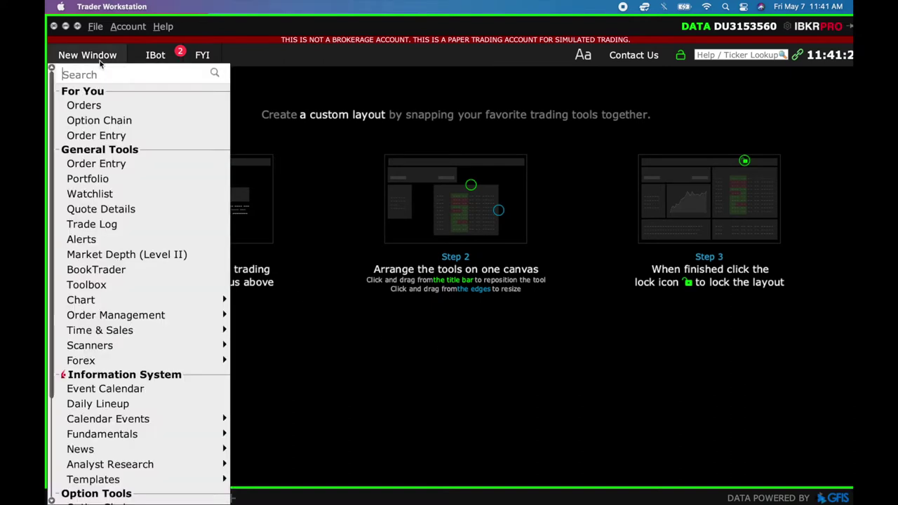
Dock an Orders panel on the right and a resized Order Entry panel at the upper left.
left_click(93, 108)
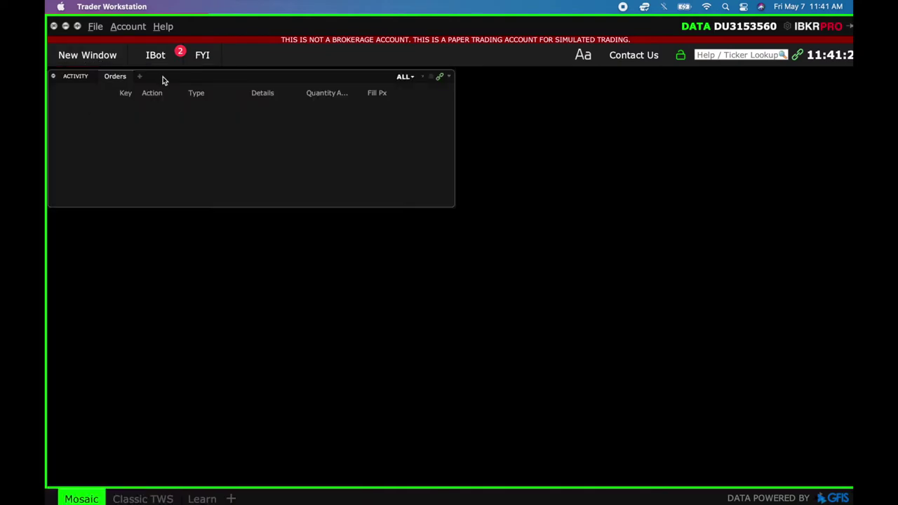
left_click_drag(162, 76, 559, 65)
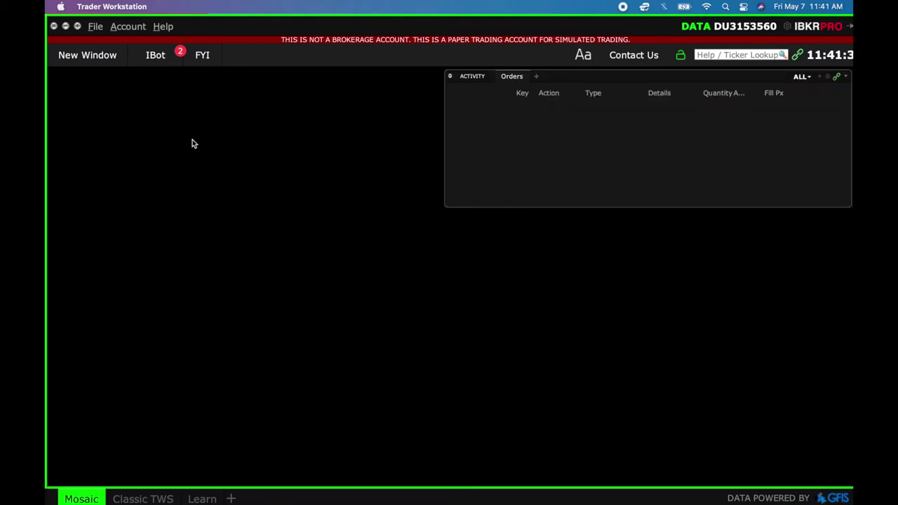
left_click(99, 56)
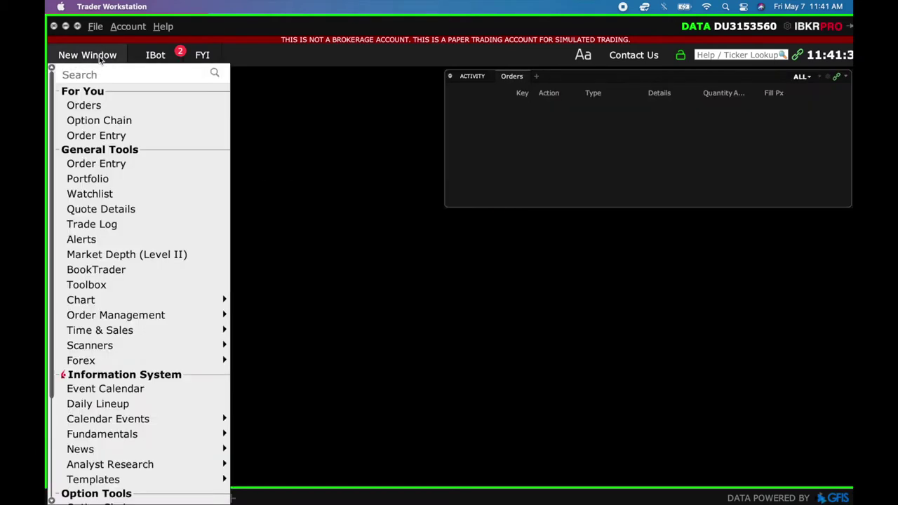
left_click(117, 137)
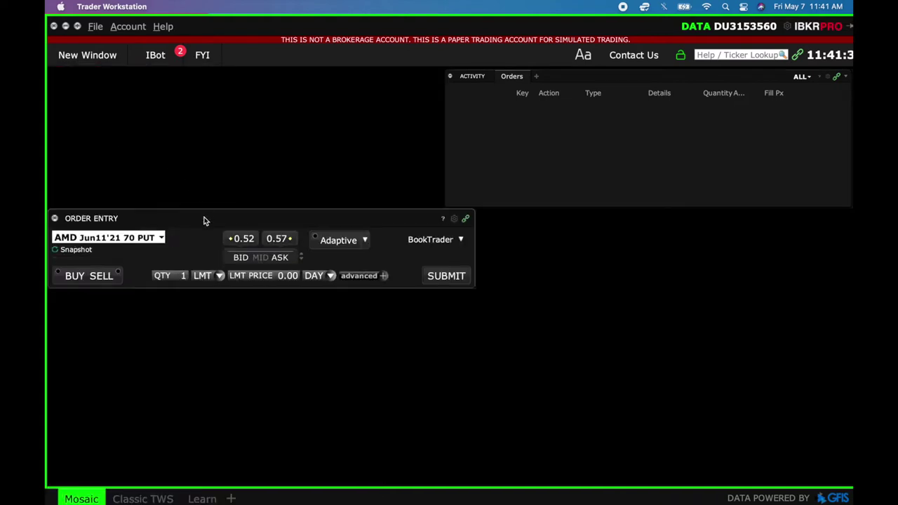
left_click_drag(474, 223, 444, 224)
left_click_drag(331, 225, 329, 90)
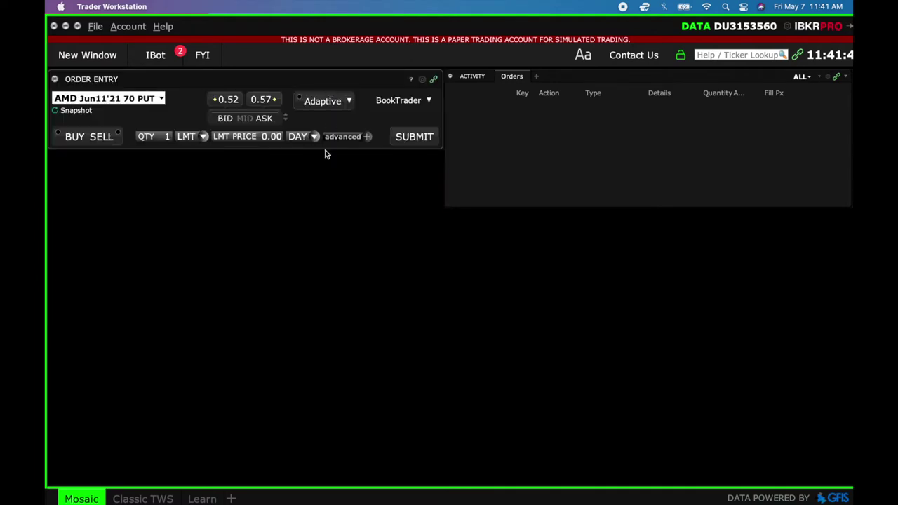
left_click_drag(325, 160, 325, 203)
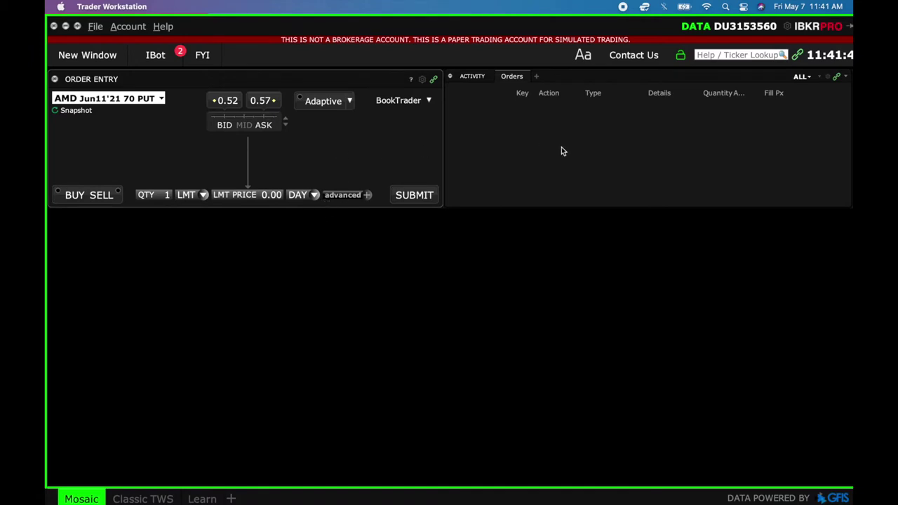
Add Trades and Summary views to the Orders activity panel.
left_click(536, 75)
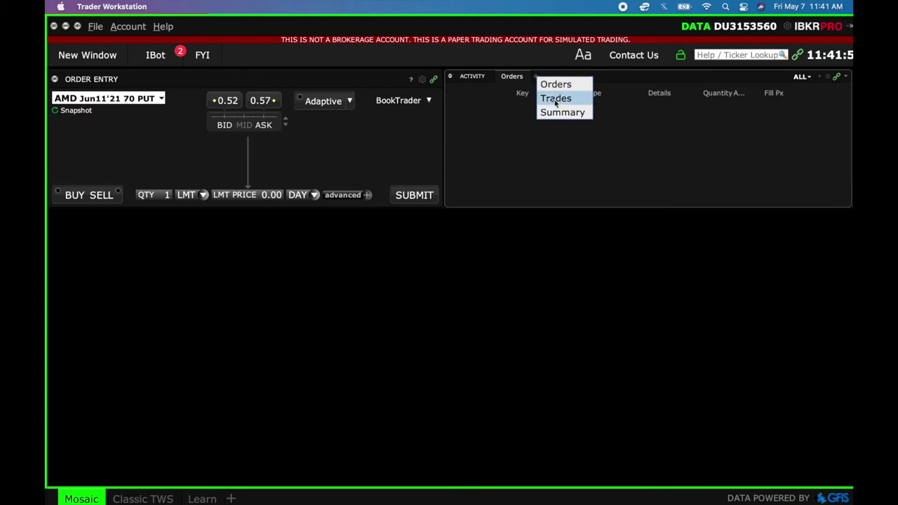
left_click(554, 98)
left_click(572, 76)
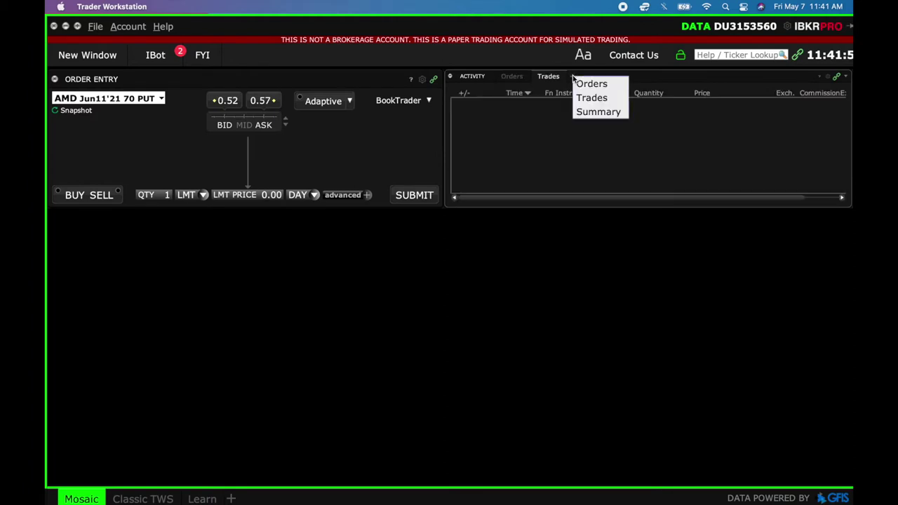
left_click(591, 112)
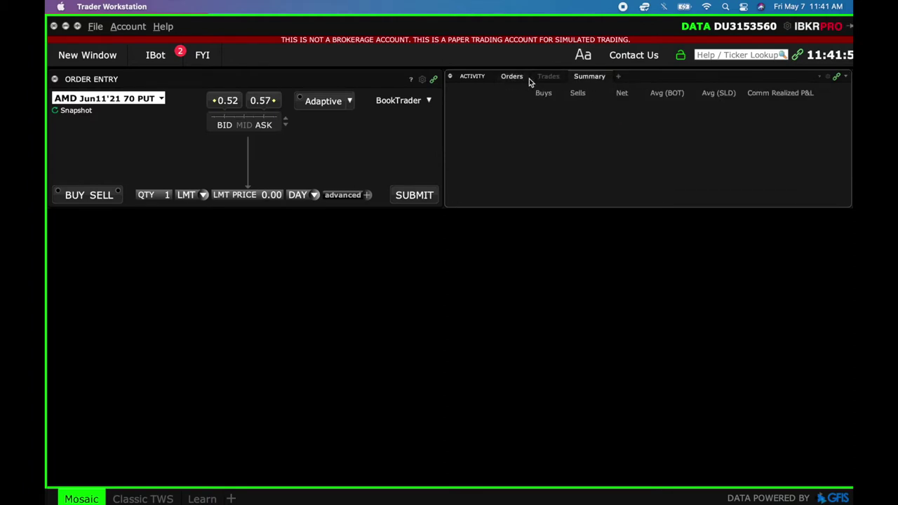
Add the AMD Calls and Puts option chain, widened to full width and made taller.
left_click(98, 59)
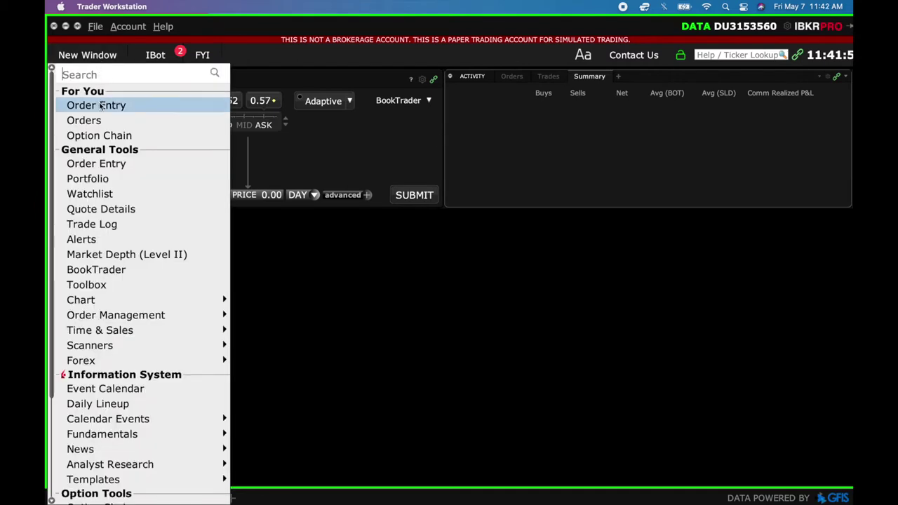
left_click(94, 137)
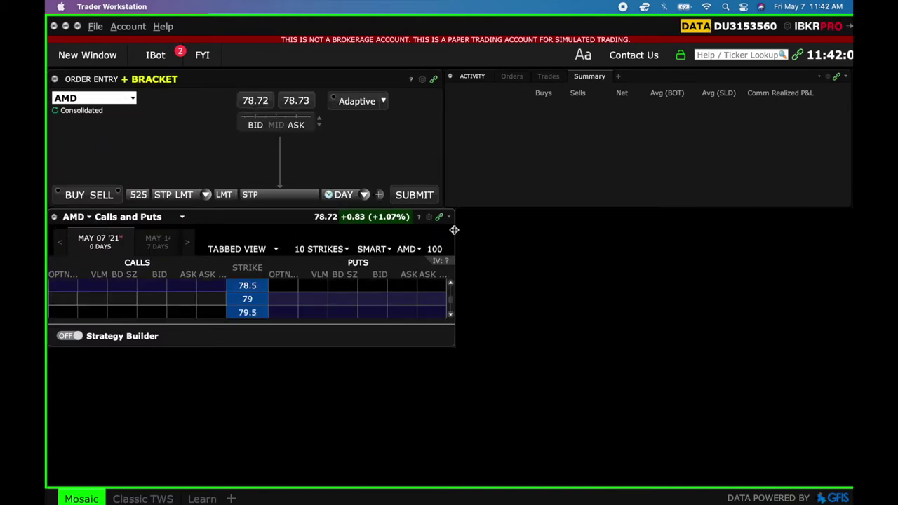
left_click_drag(454, 230, 852, 233)
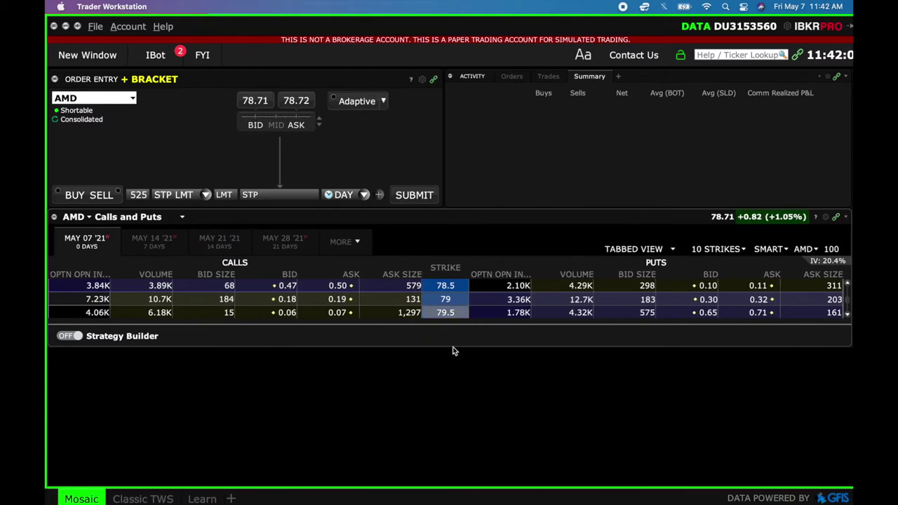
left_click_drag(453, 345, 453, 485)
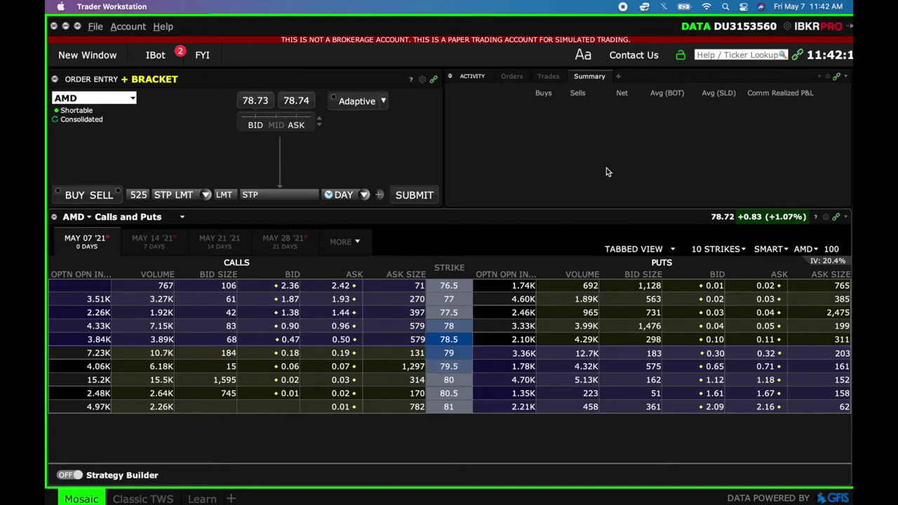
left_click(680, 58)
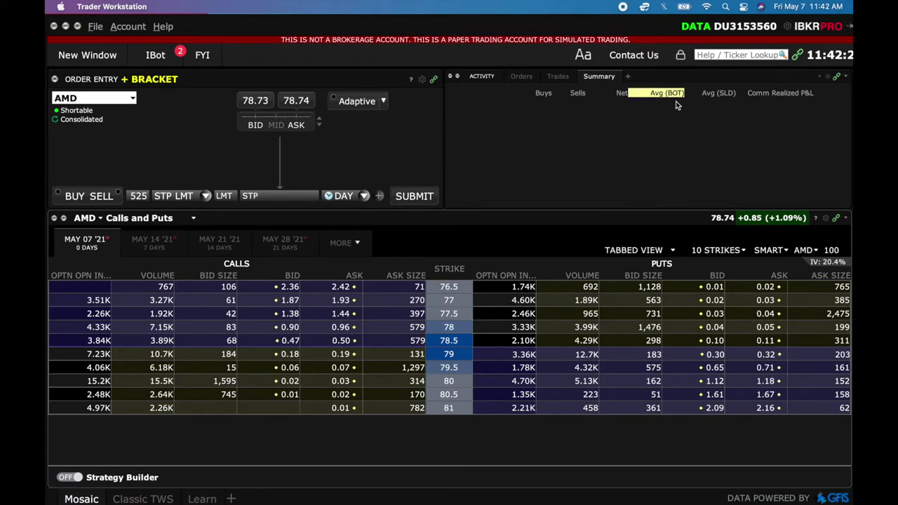
Lock the layout and link the Order Entry panel to Group 1.
left_click(680, 56)
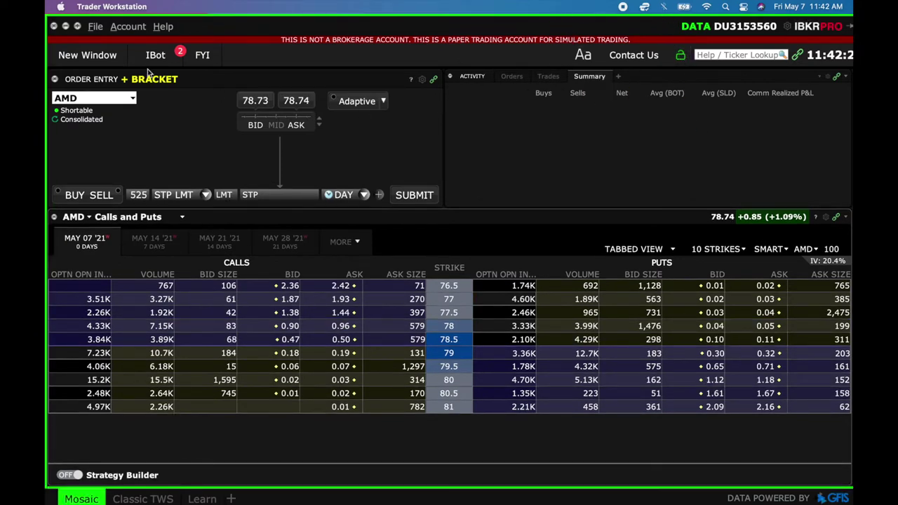
left_click(679, 55)
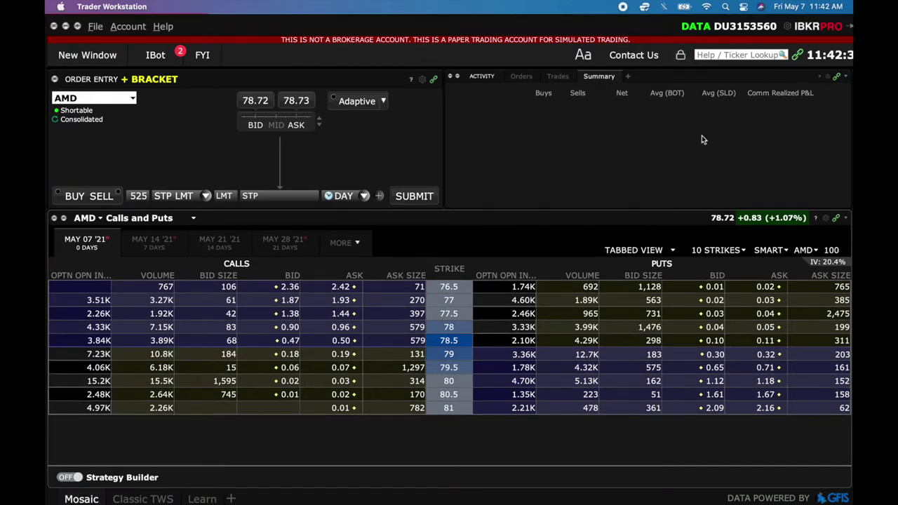
left_click(433, 79)
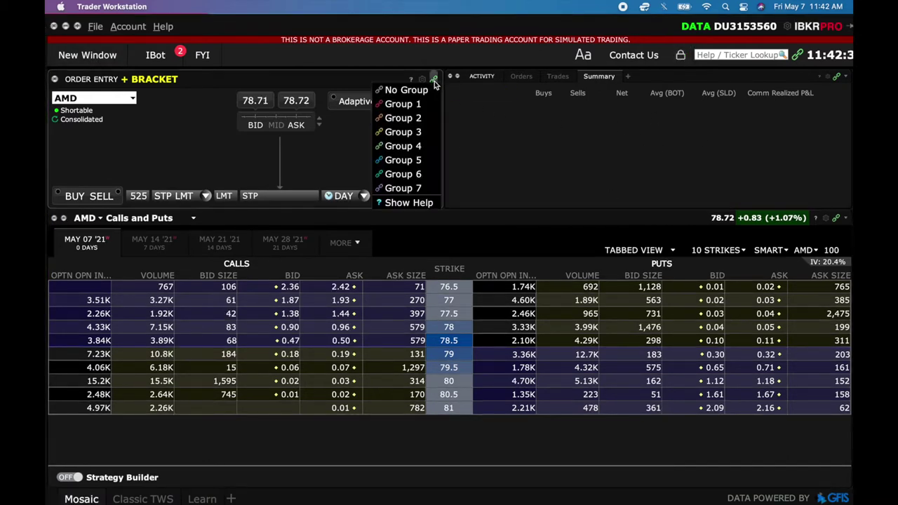
left_click(403, 104)
Link the Activity panel and the option chain to Group 1 as well.
left_click(837, 76)
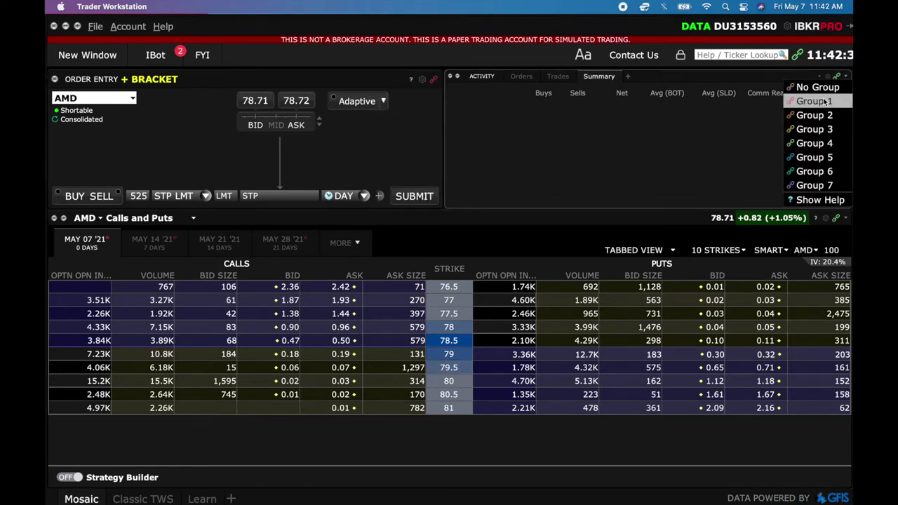
left_click(825, 101)
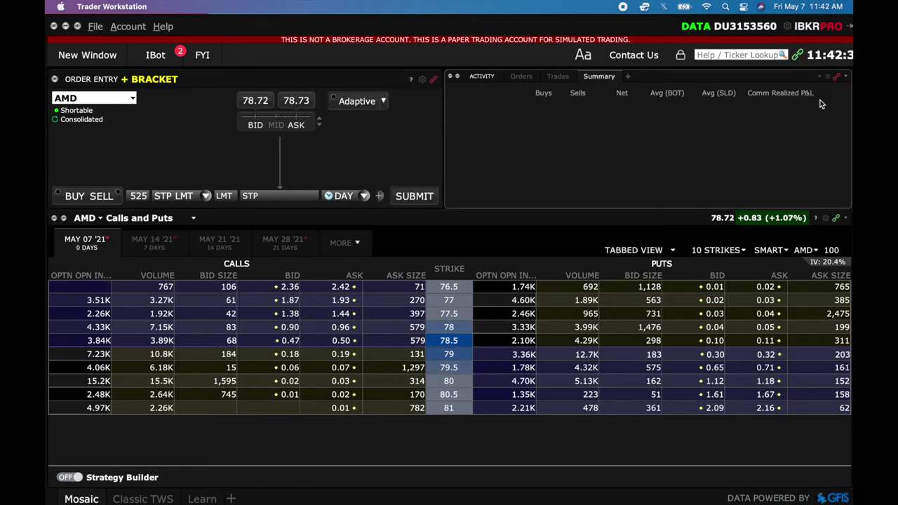
left_click(837, 220)
left_click(823, 241)
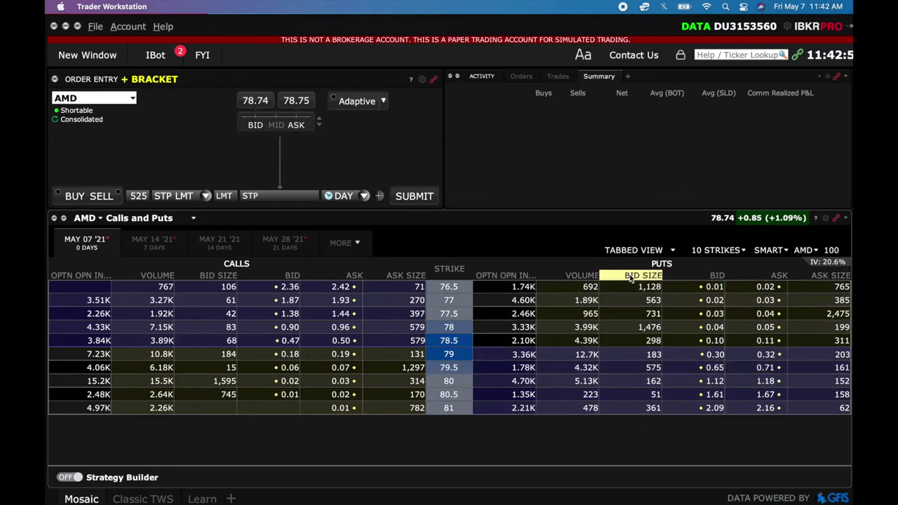
mouse_move(630, 279)
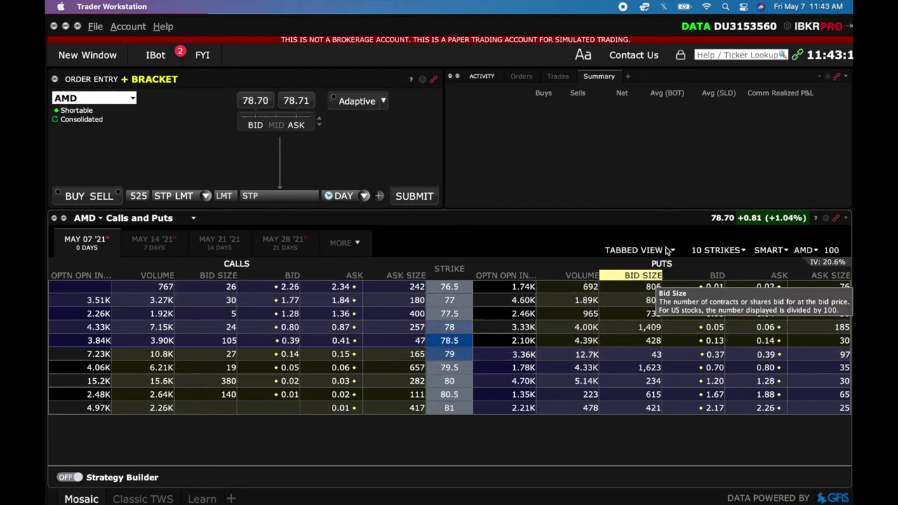
left_click(735, 251)
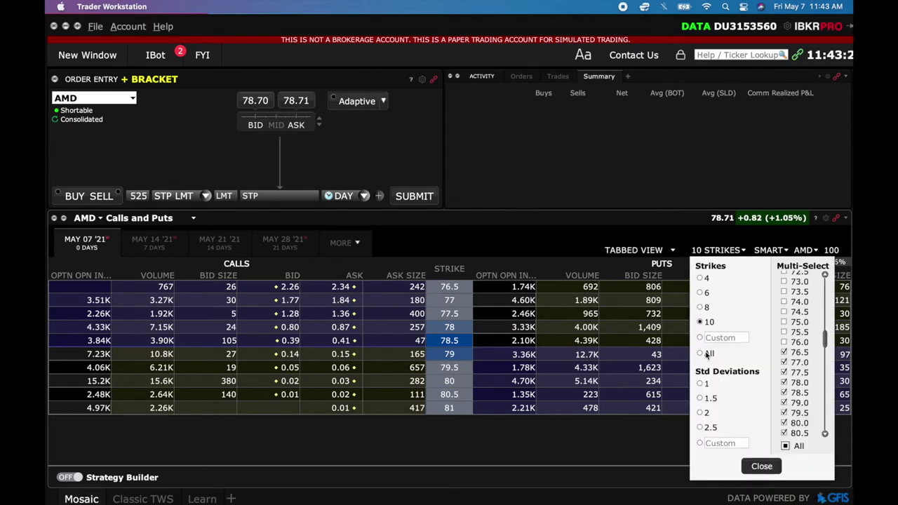
Set the AMD option chain to All strikes and scroll down through them to 67.
left_click(705, 354)
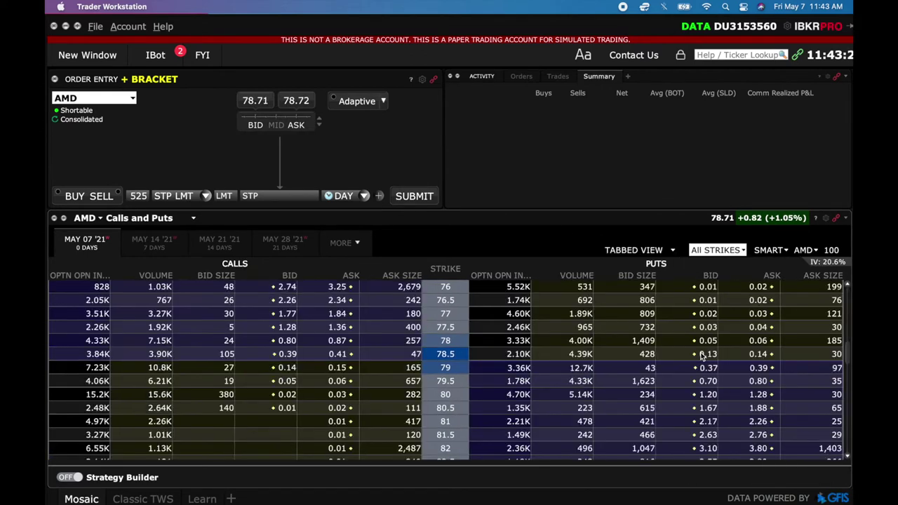
scroll(673, 334, "up", 5)
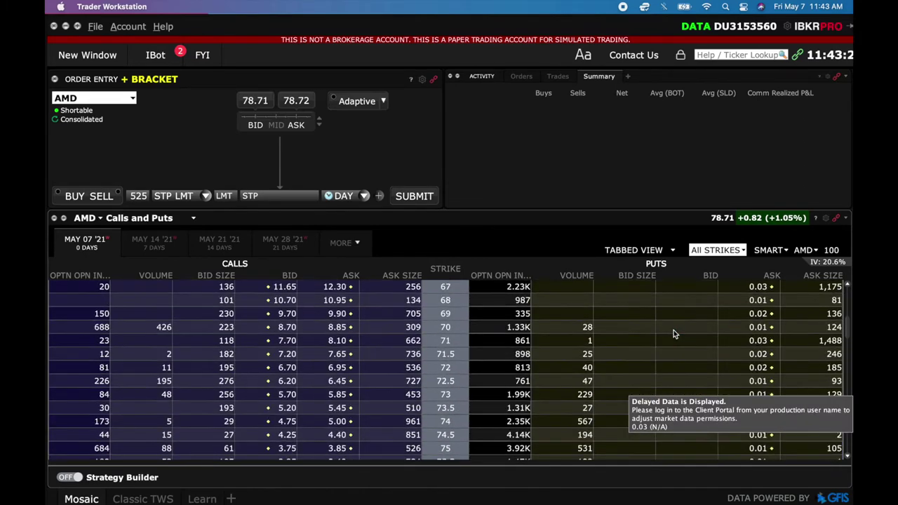
scroll(673, 334, "down", 1)
scroll(674, 334, "down", 5)
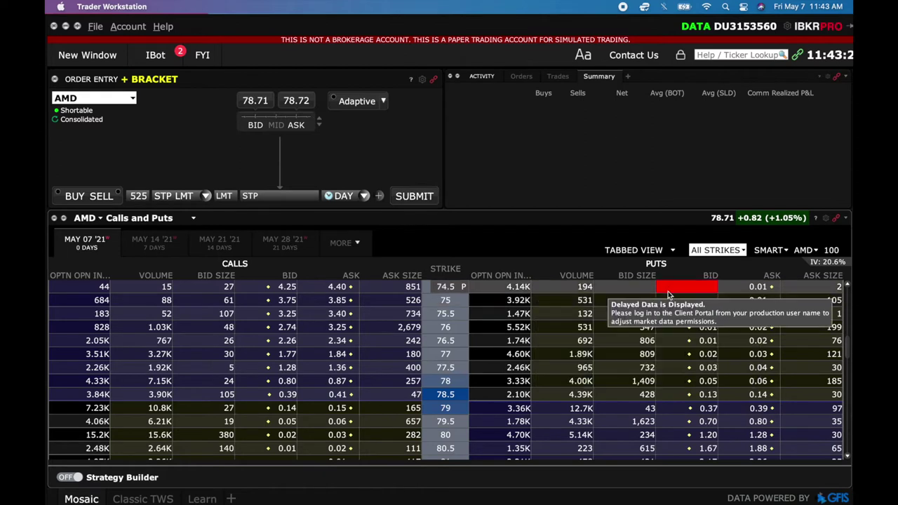
scroll(732, 340, "down", 1)
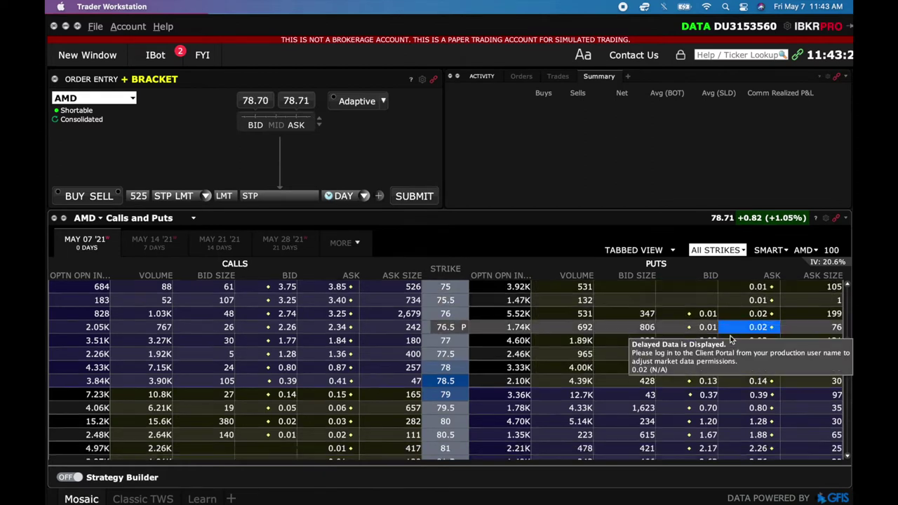
scroll(729, 382, "down", 2)
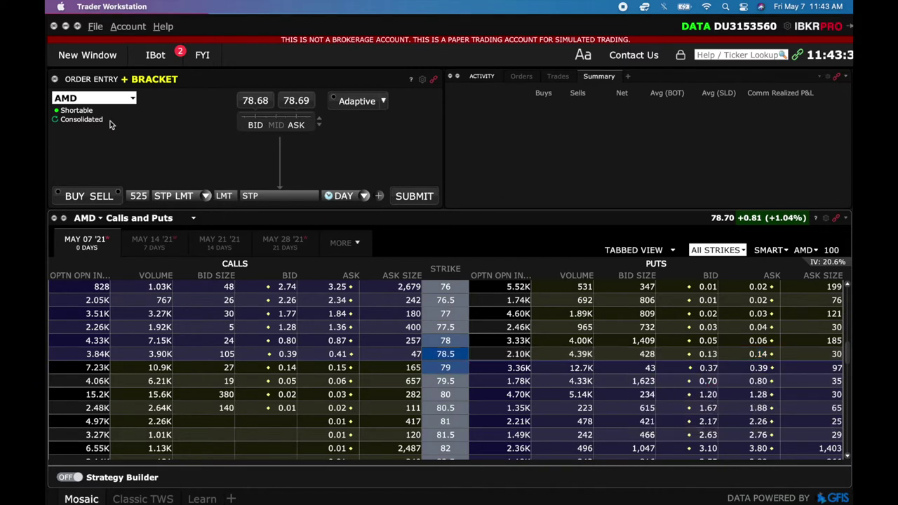
Load ROKU stock (NASDAQ) into Order Entry so the linked chain shows ROKU options.
left_click(98, 98)
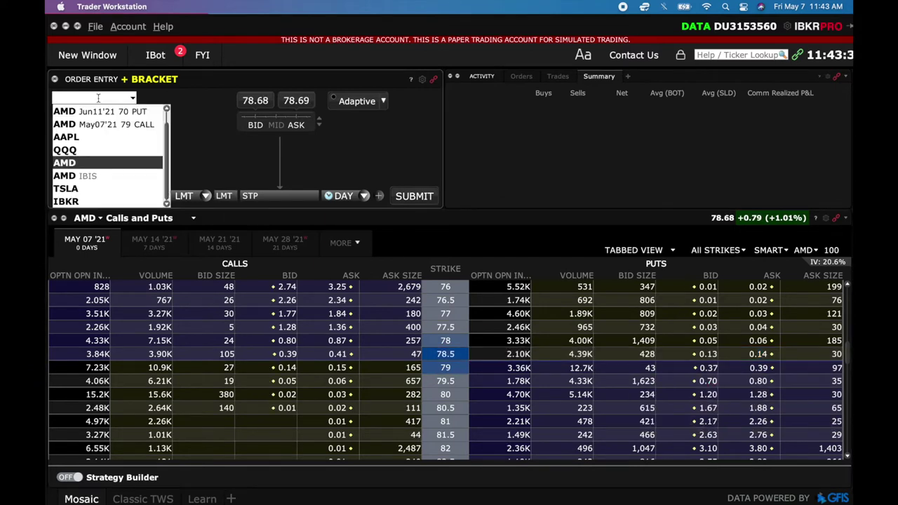
type("ROKU")
key("Return")
left_click(109, 121)
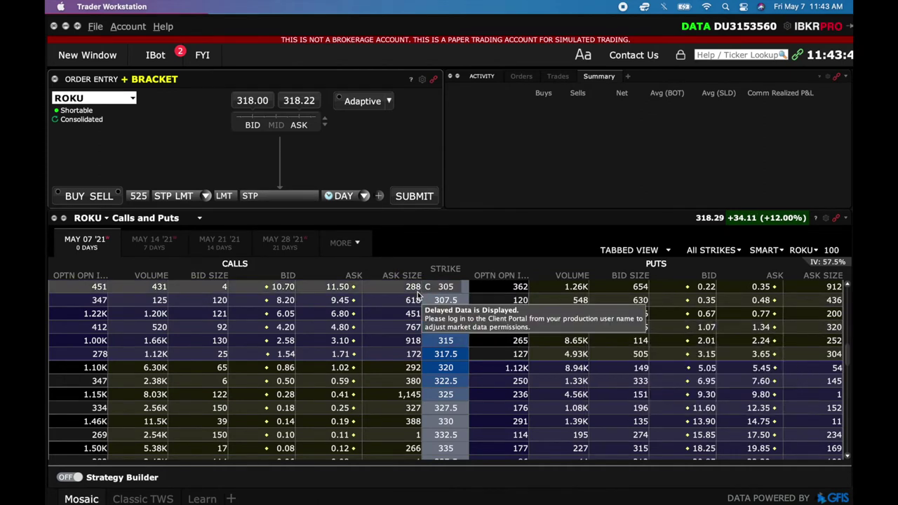
left_click(358, 244)
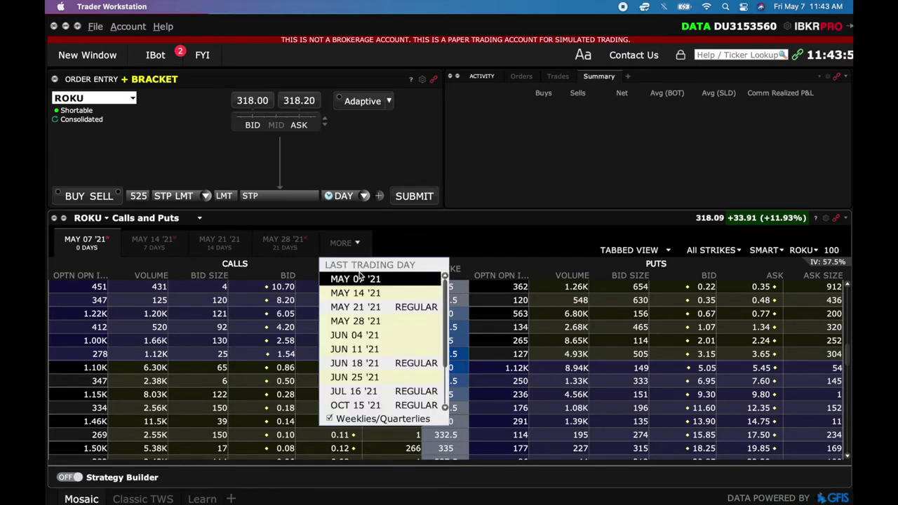
Choose the JUN 18 '21 expiry, checking JUN 04 and JUN 11 before returning to it.
left_click(364, 363)
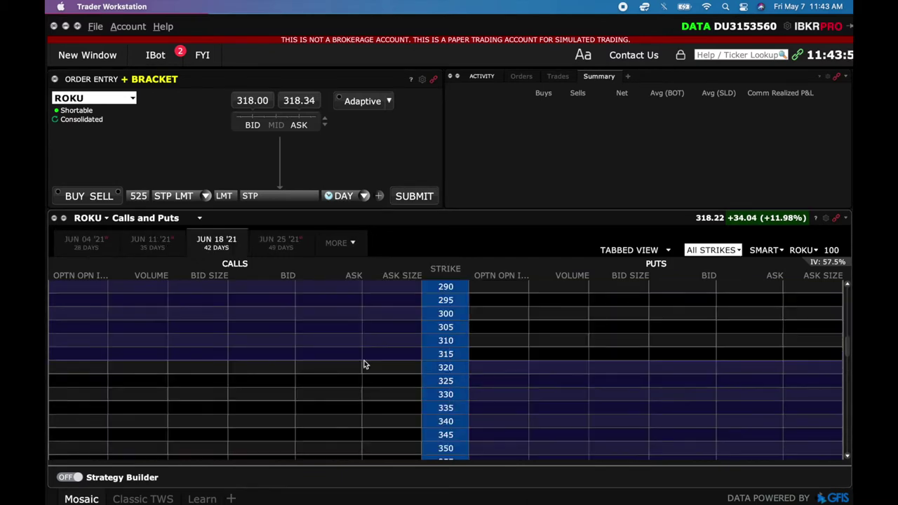
mouse_move(289, 276)
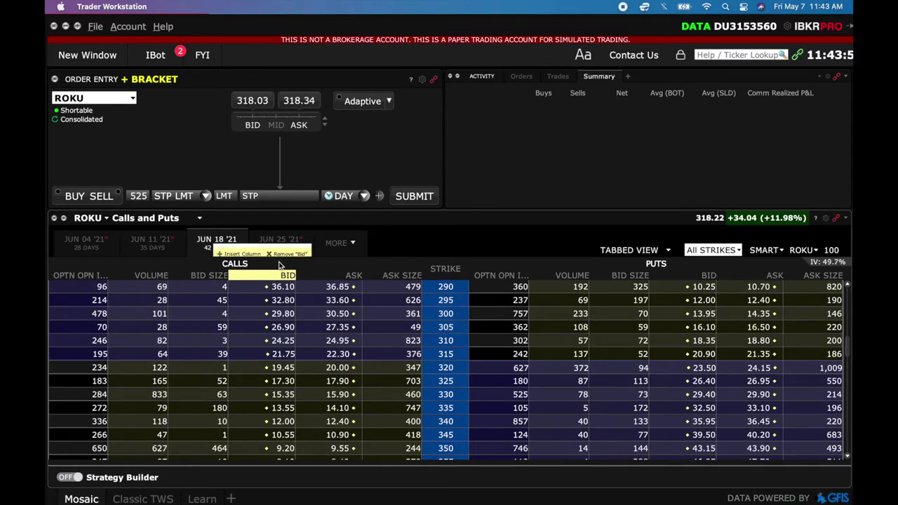
left_click(90, 246)
left_click(140, 249)
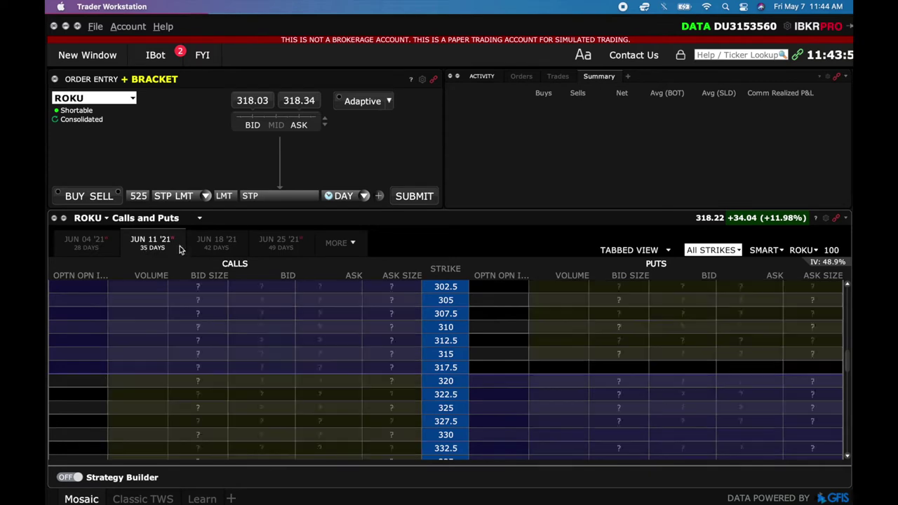
left_click(205, 247)
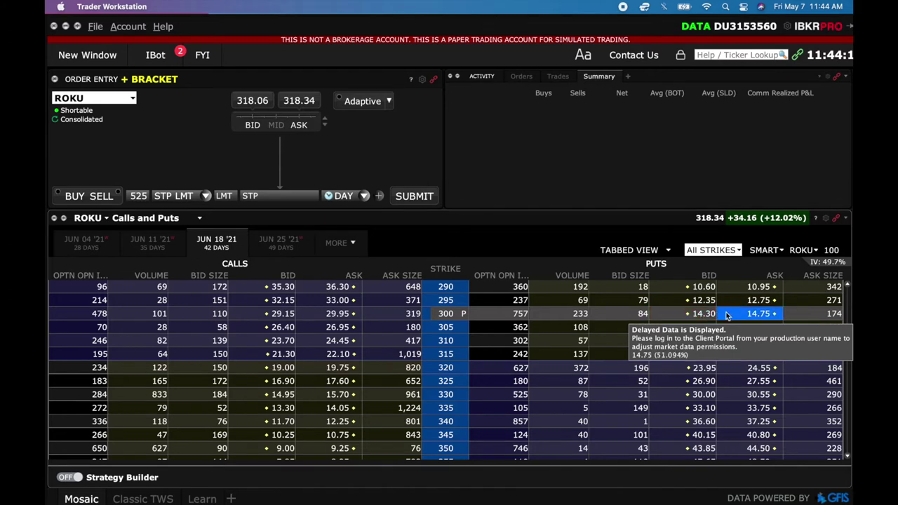
Create a 1-contract sell order for the ROKU Jun18'21 300 put at a 14.25 limit.
left_click(670, 318)
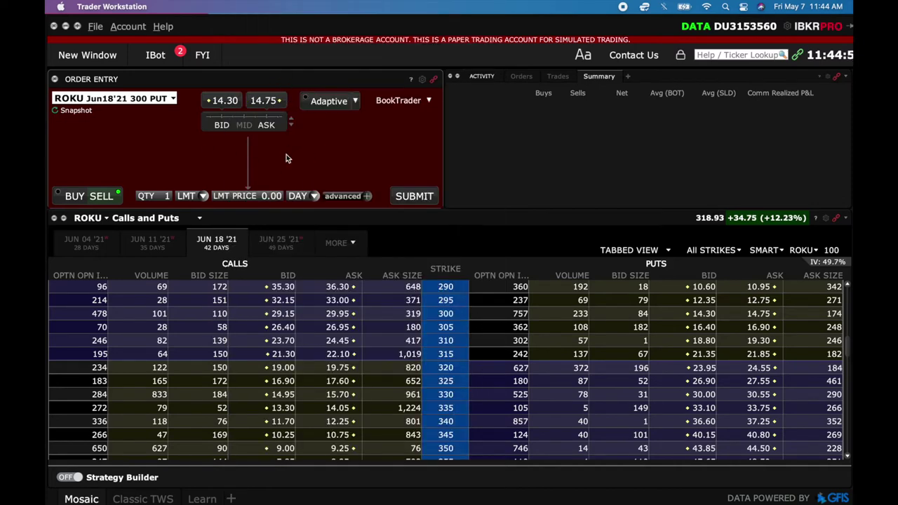
left_click(265, 197)
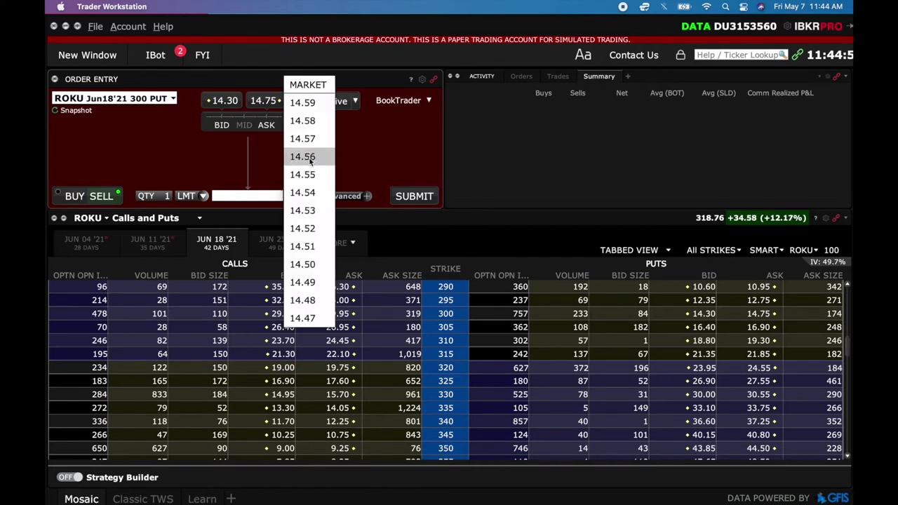
scroll(311, 161, "up", 2)
scroll(310, 161, "down", 11)
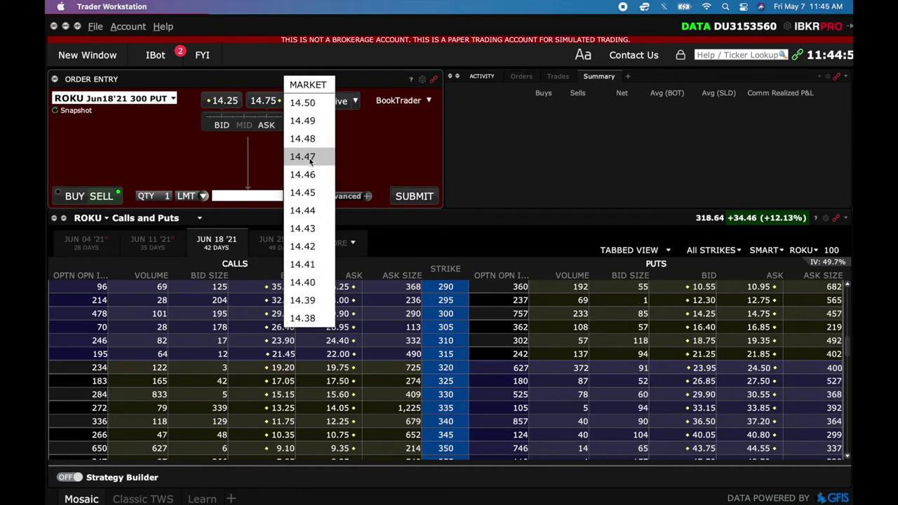
scroll(310, 161, "down", 13)
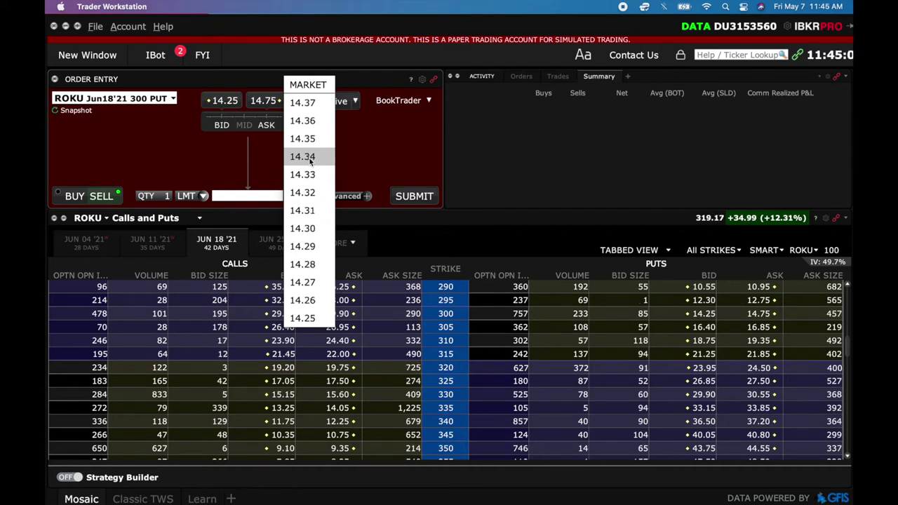
scroll(311, 161, "down", 3)
left_click(313, 263)
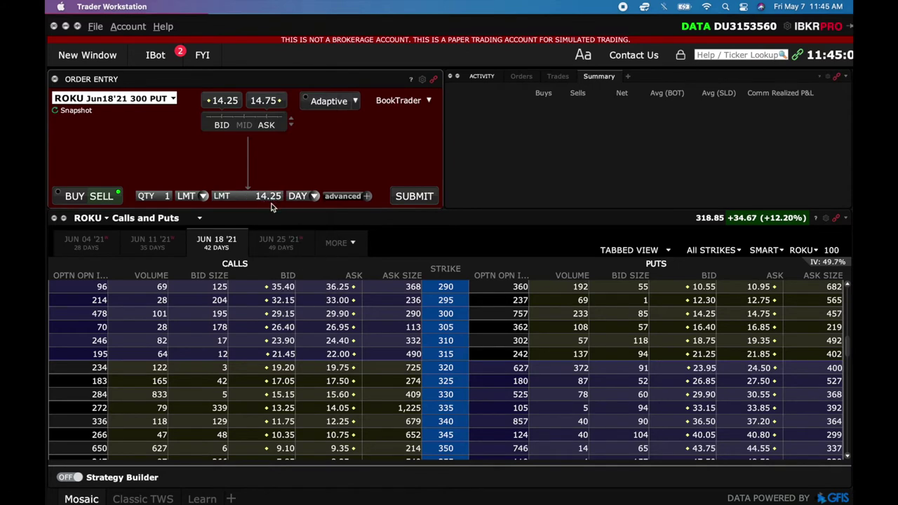
left_click(368, 197)
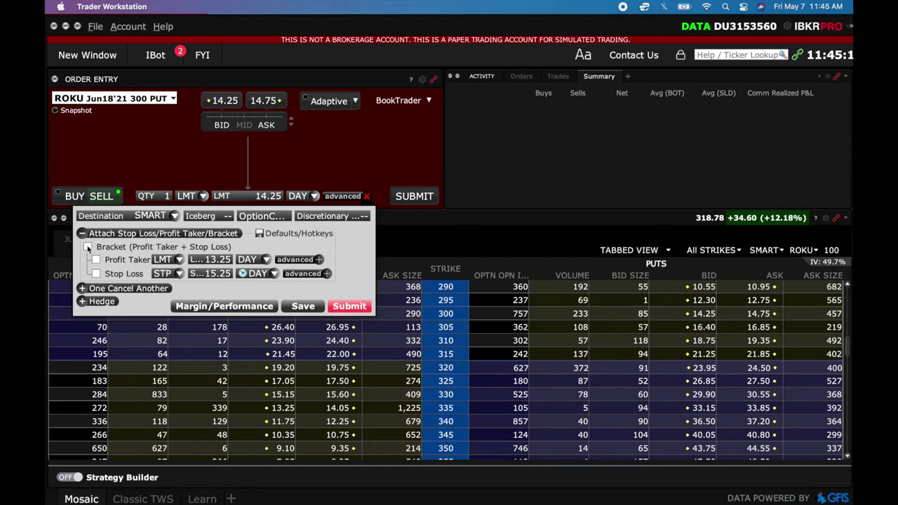
Enable Bracket (Profit Taker + Stop Loss) with a 13.25 profit taker and 24.25 stop loss.
left_click(88, 247)
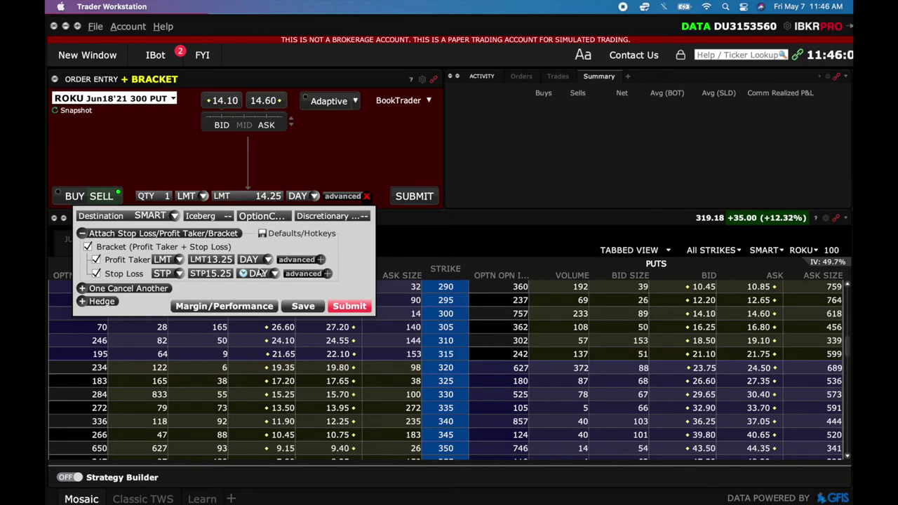
left_click(210, 275)
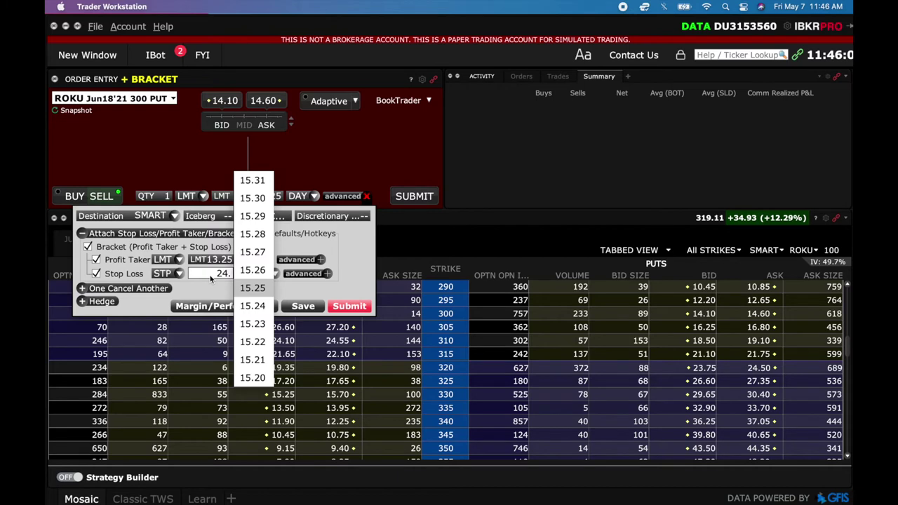
left_click(290, 246)
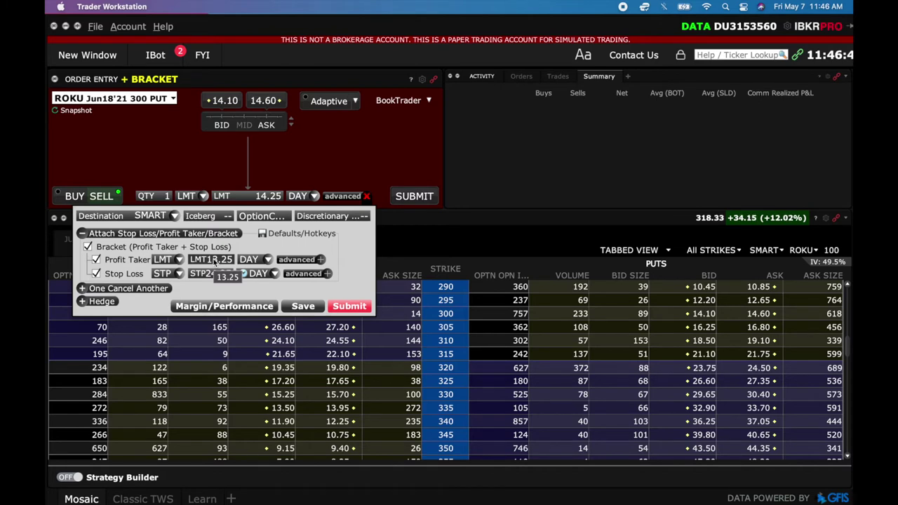
Change the Profit Taker LMT price from 13.25 to 4.25.
left_click(215, 261)
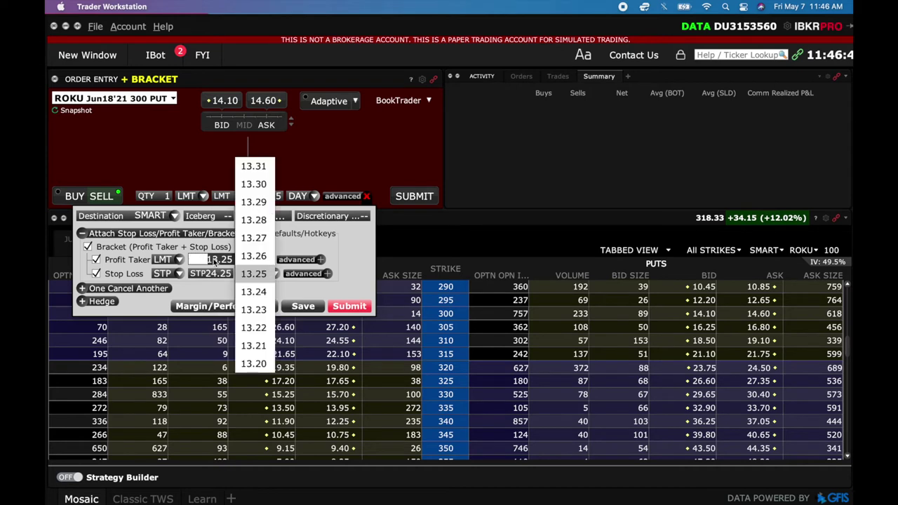
type("4.25")
key("Return")
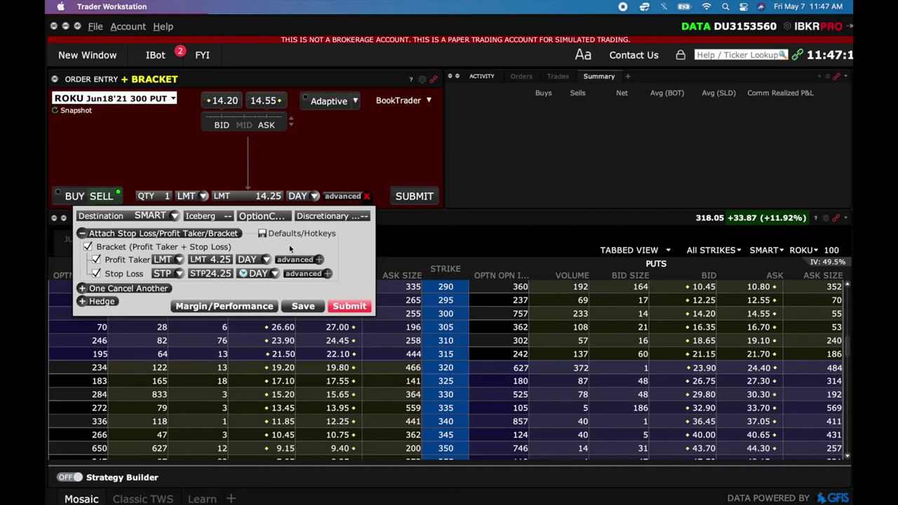
Close the bracket options and set the ROKU 300 put sale quantity to 1 contract.
left_click(374, 166)
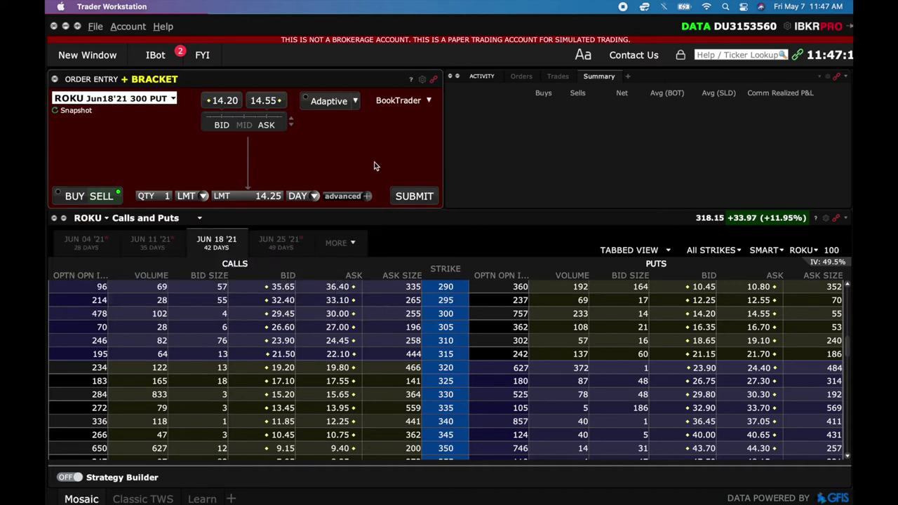
left_click(161, 198)
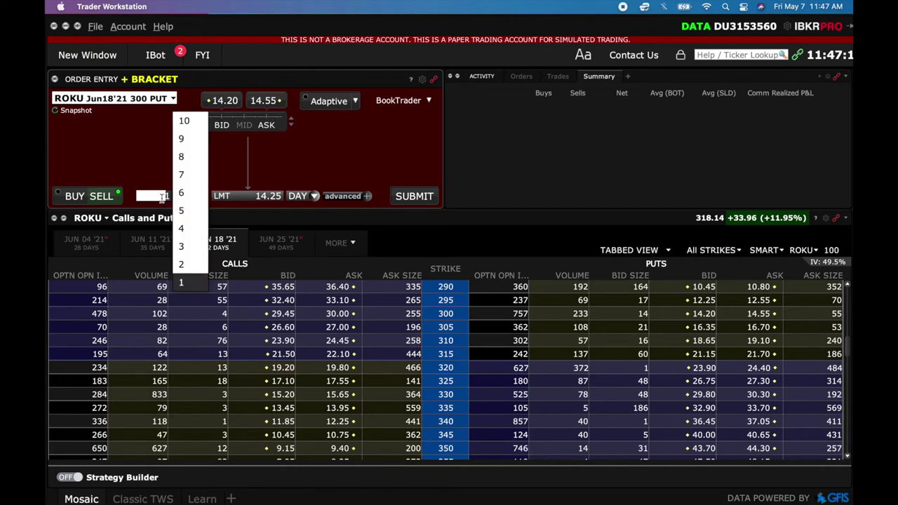
left_click(199, 283)
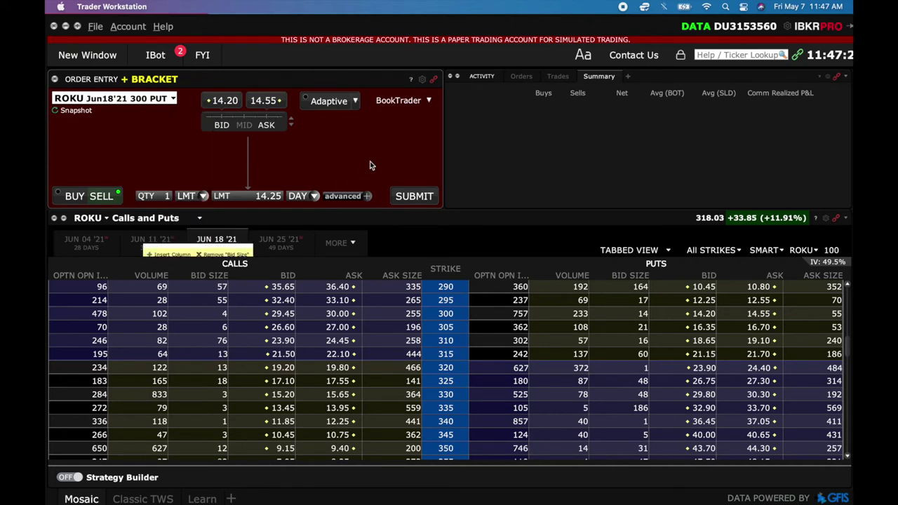
Submit the sale and override-transmit the main, profit-taker and stop-loss orders.
left_click(414, 197)
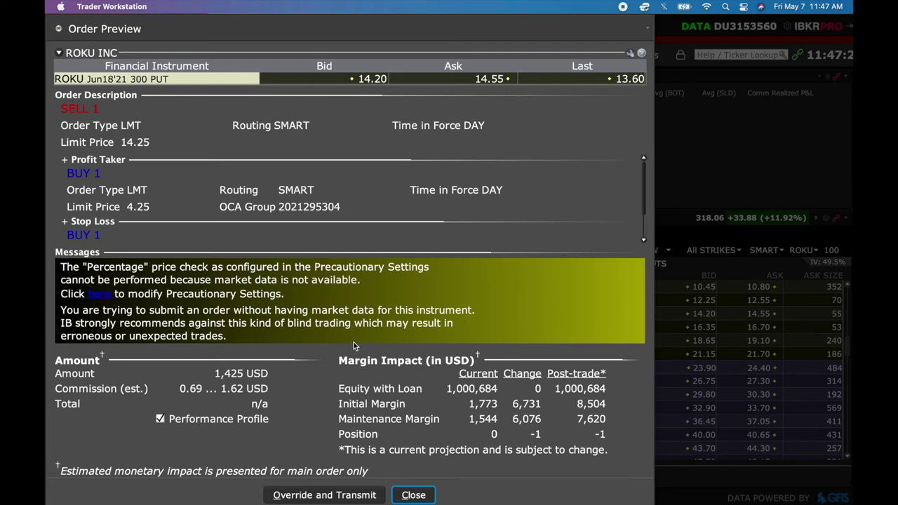
left_click(325, 495)
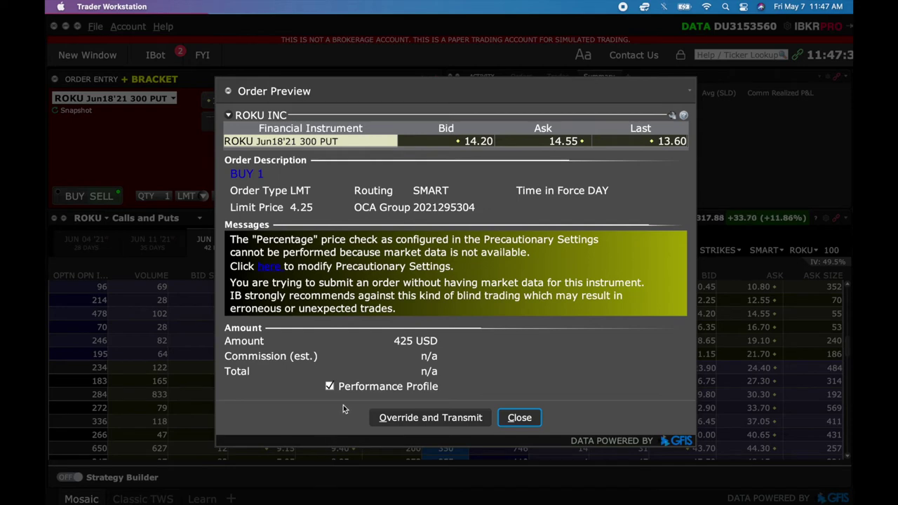
left_click(399, 421)
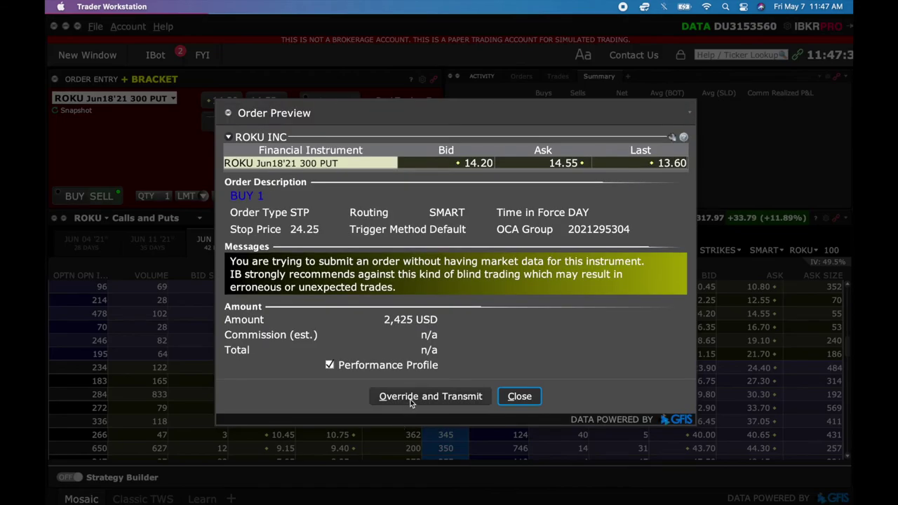
left_click(412, 397)
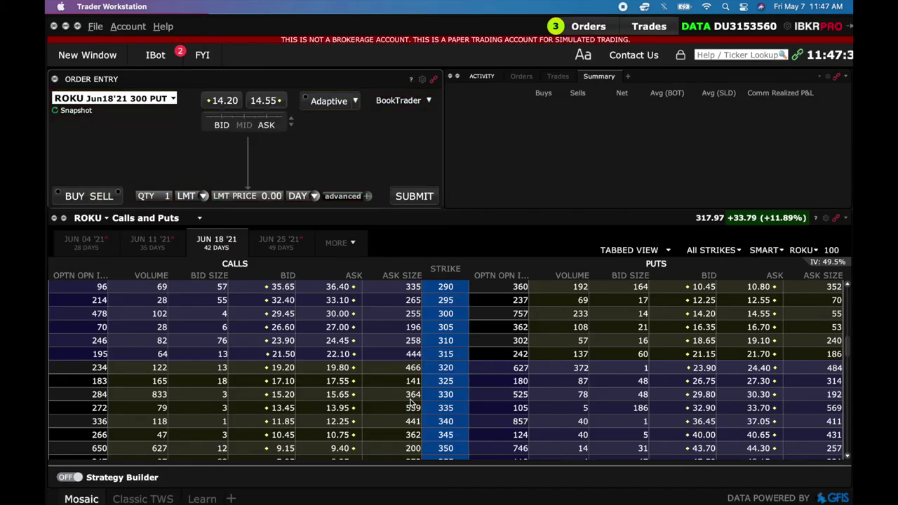
Show the Orders list with the 14.25 sell, 4.25 profit taker and 24.25 stop, checking Trades briefly.
left_click(530, 80)
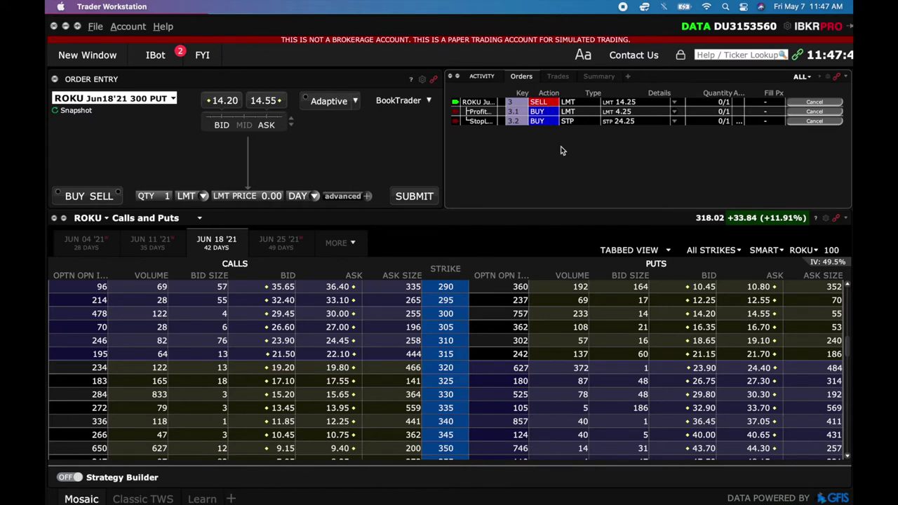
left_click(563, 78)
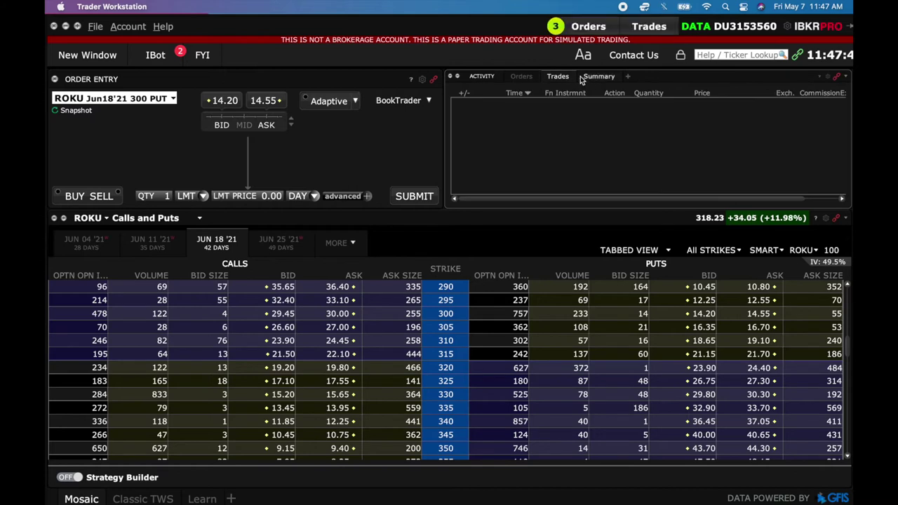
left_click(588, 77)
left_click(522, 76)
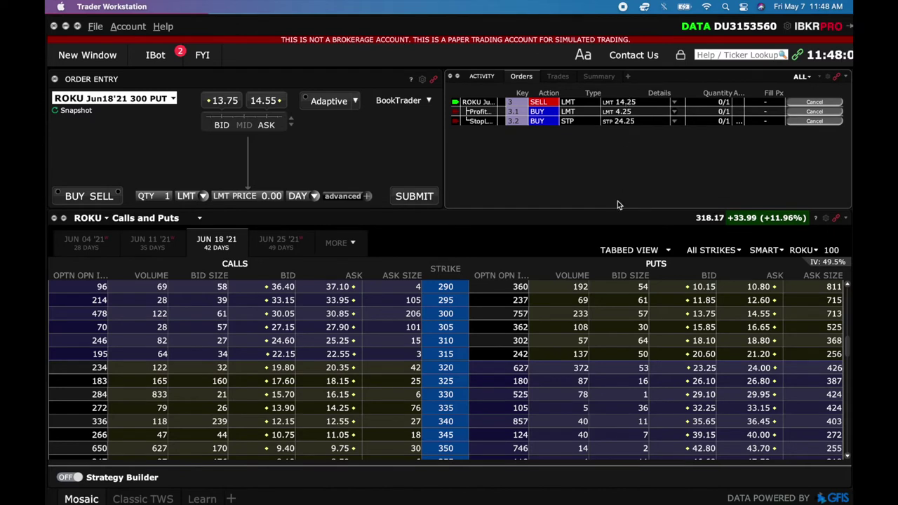
key("XF86AudioRaiseVolume")
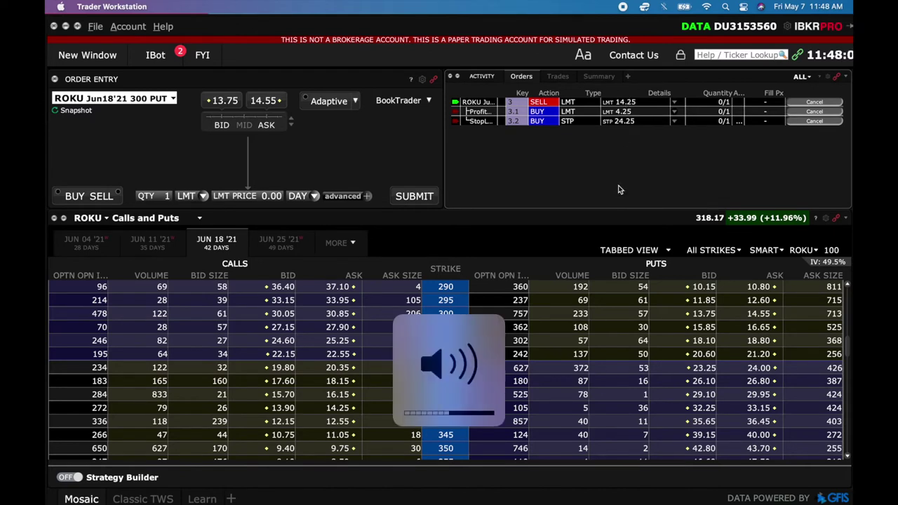
Change the sell order's limit from 14.25 to 14.20 and update it.
left_click(624, 102)
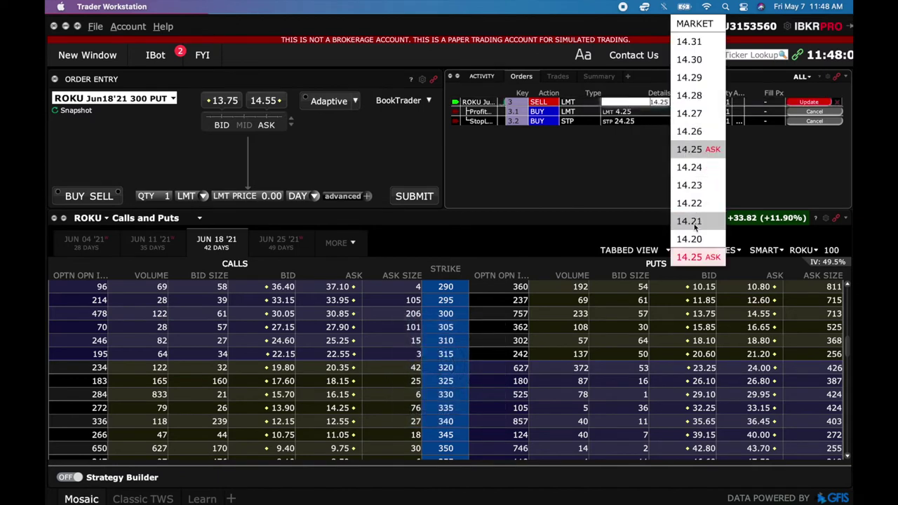
left_click(691, 238)
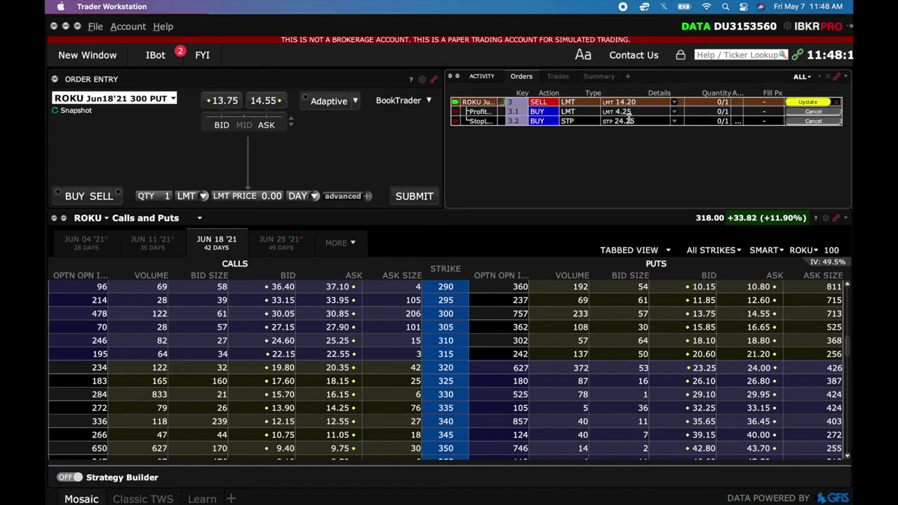
left_click(803, 104)
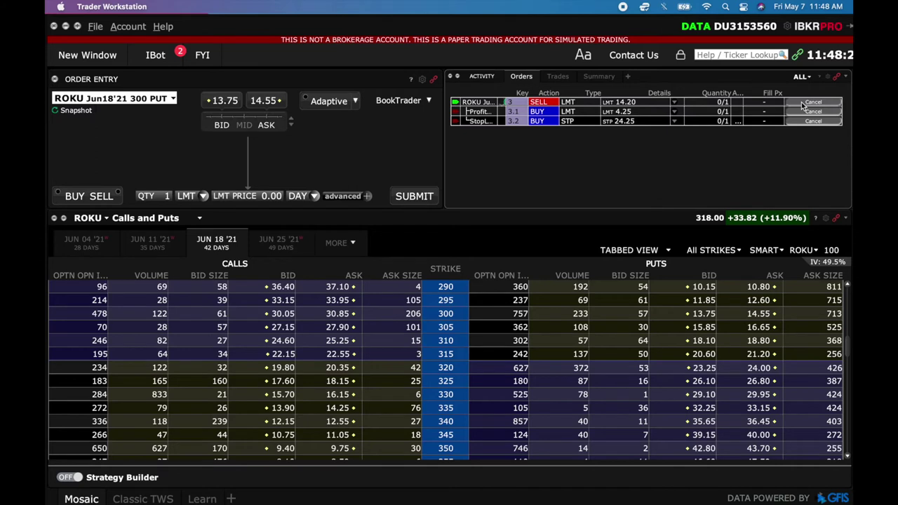
Lower the sell order's limit further to 13.75 and update it.
left_click(638, 102)
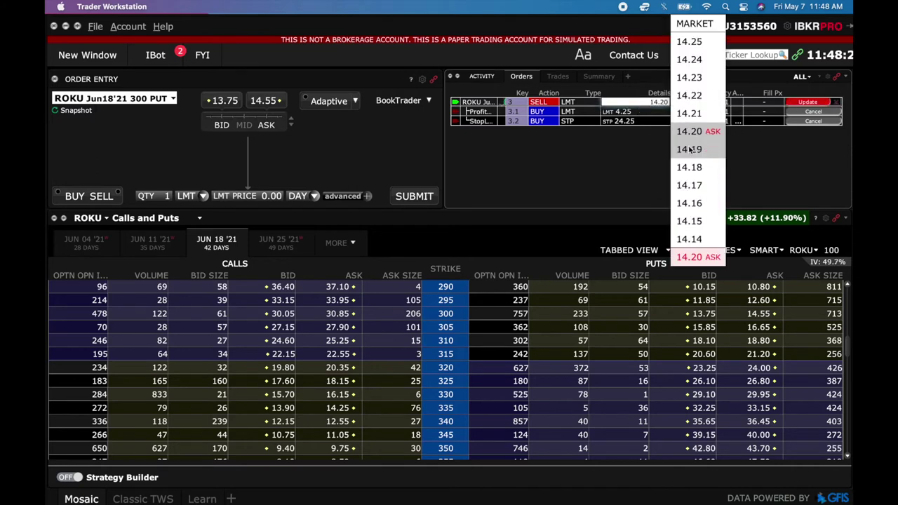
scroll(691, 149, "down", 7)
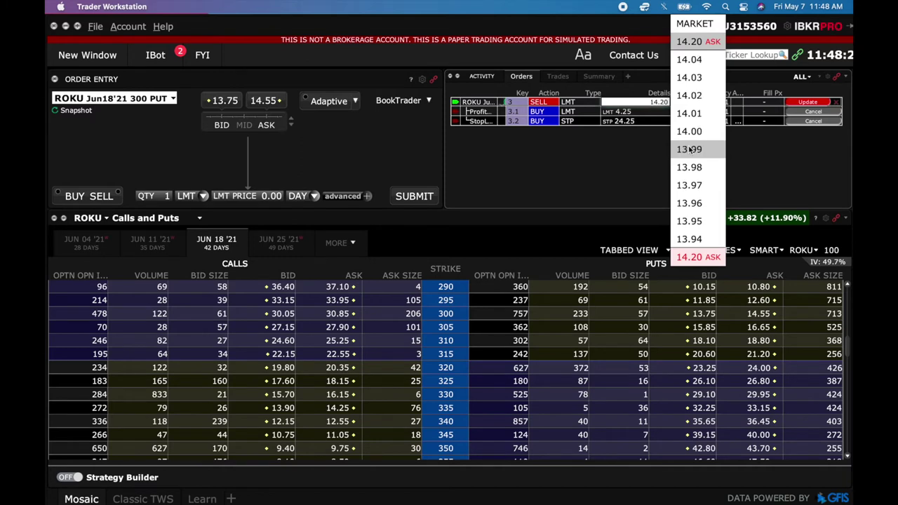
scroll(691, 150, "down", 5)
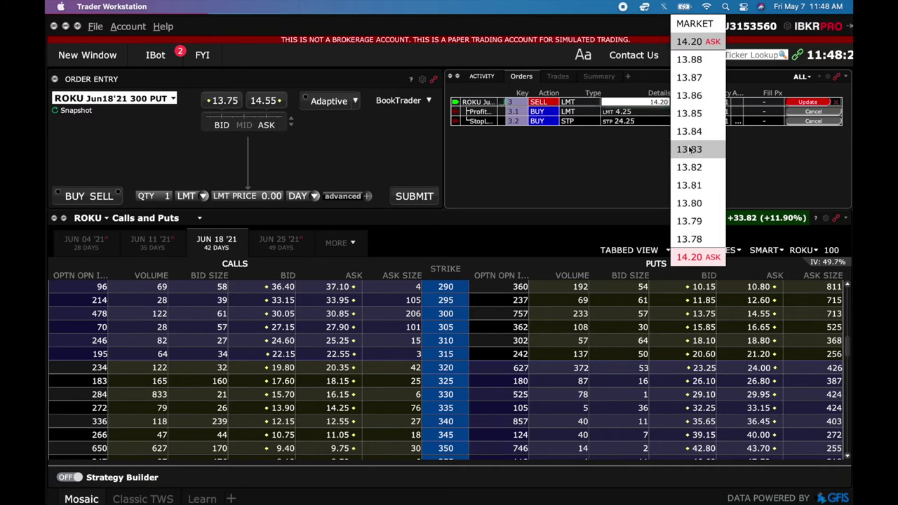
scroll(691, 149, "up", 5)
scroll(691, 150, "down", 7)
left_click(693, 204)
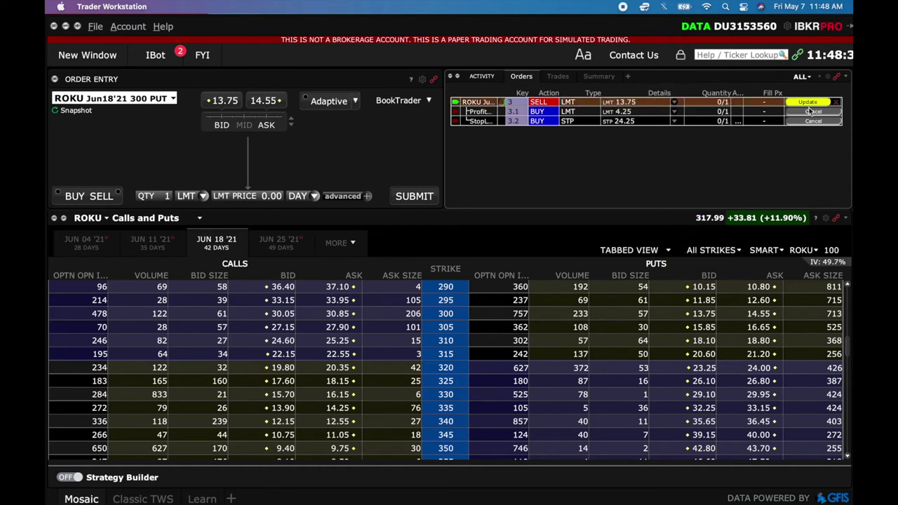
left_click(809, 102)
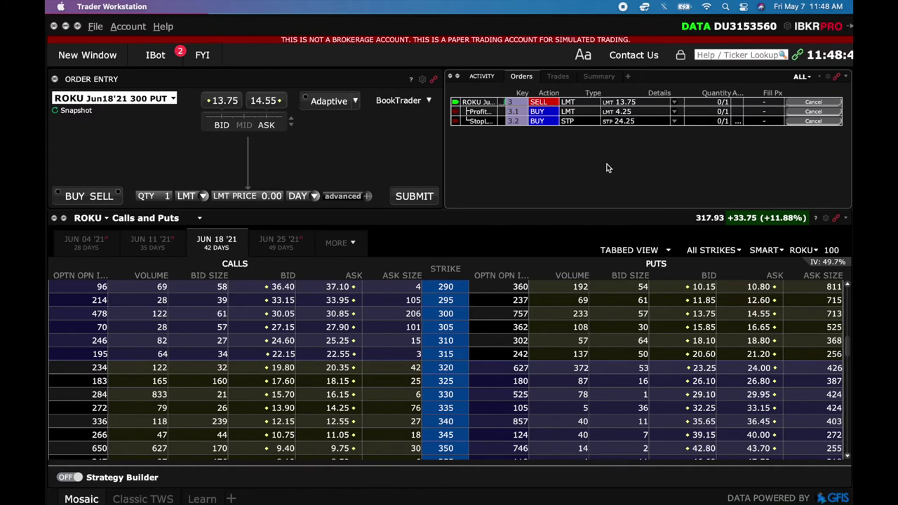
Glance at Trades and Summary, then return to the working Orders list.
left_click(565, 78)
left_click(594, 78)
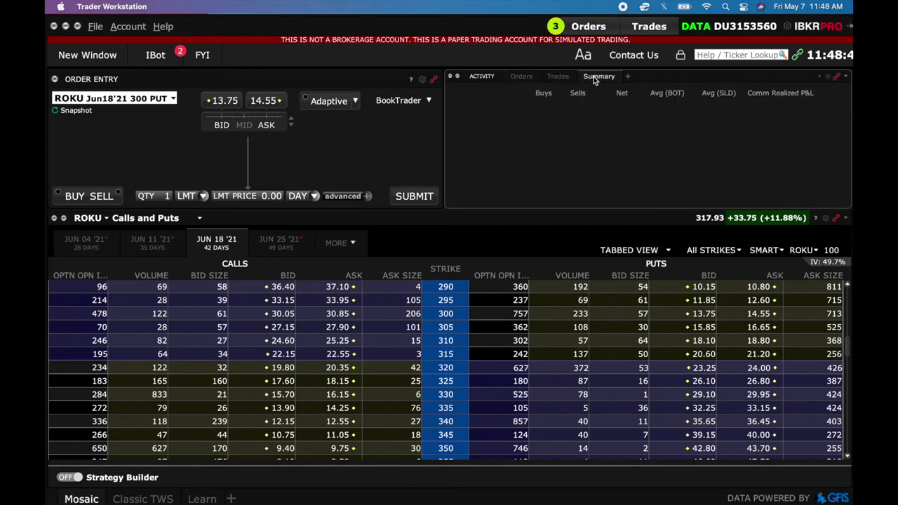
left_click(521, 75)
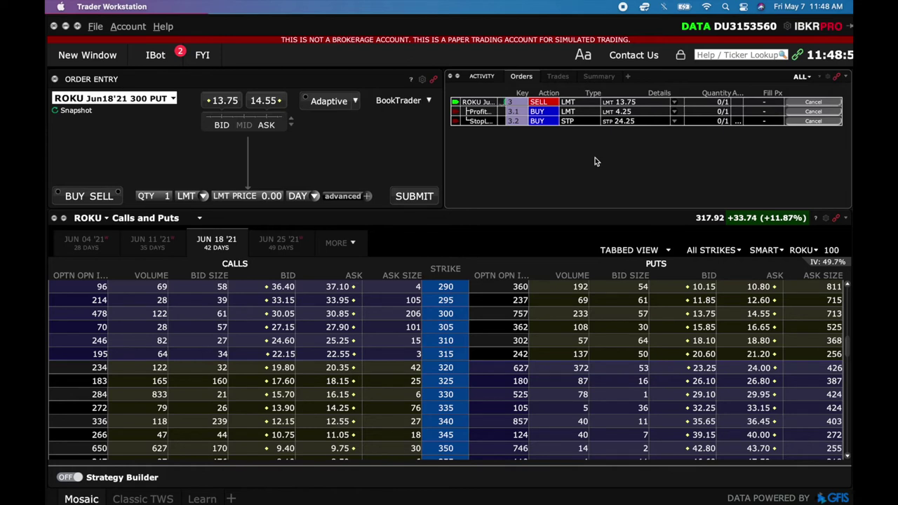
Lower the ROKU 300 put sell limit to 13.55 and transmit it.
left_click(621, 103)
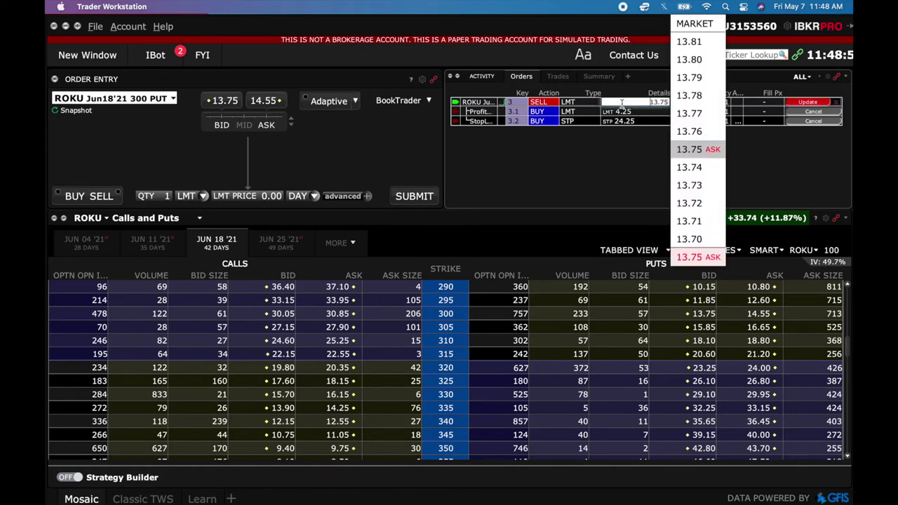
left_click(697, 238)
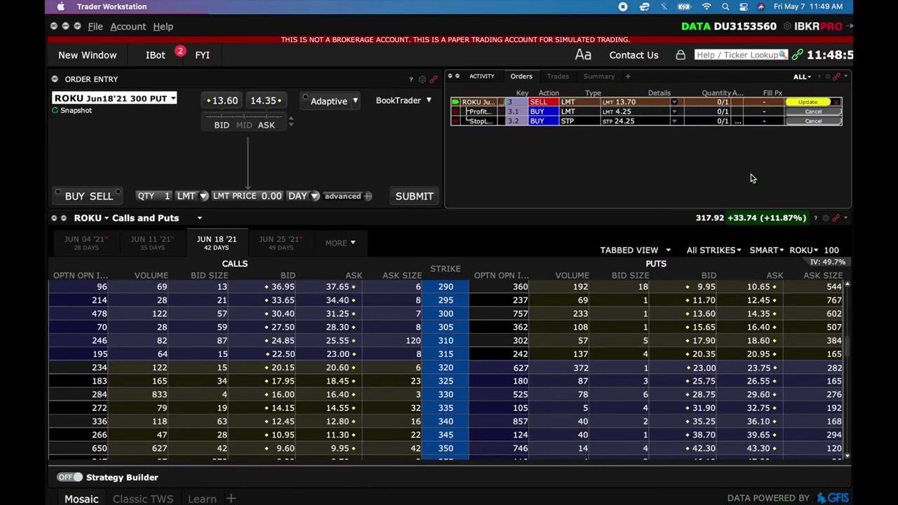
left_click(649, 103)
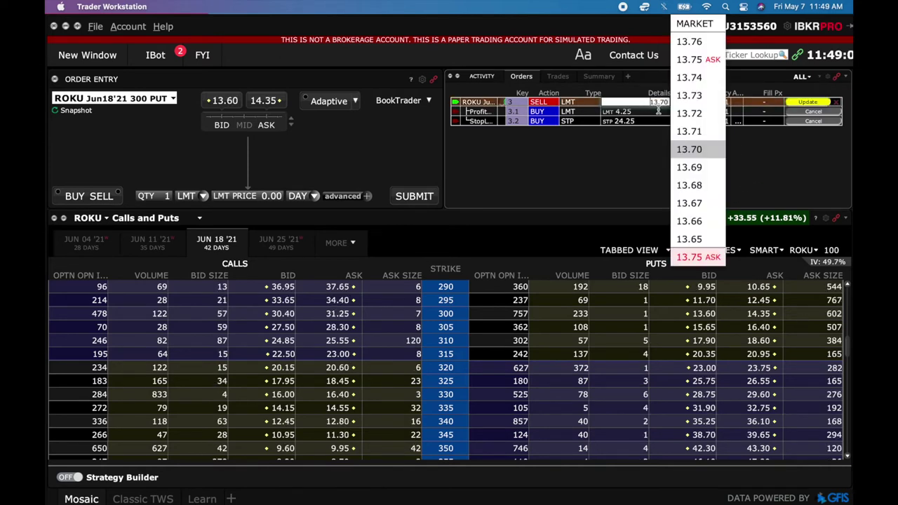
scroll(698, 168, "down", 5)
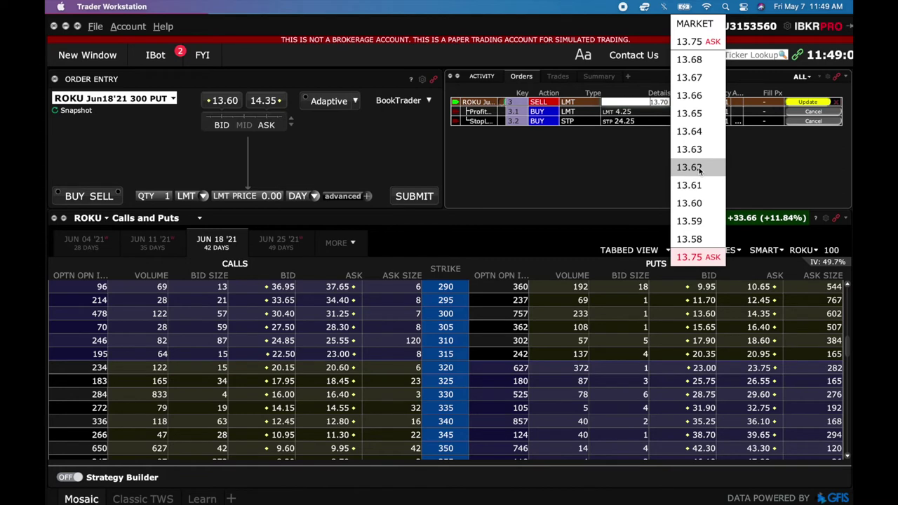
key("Escape")
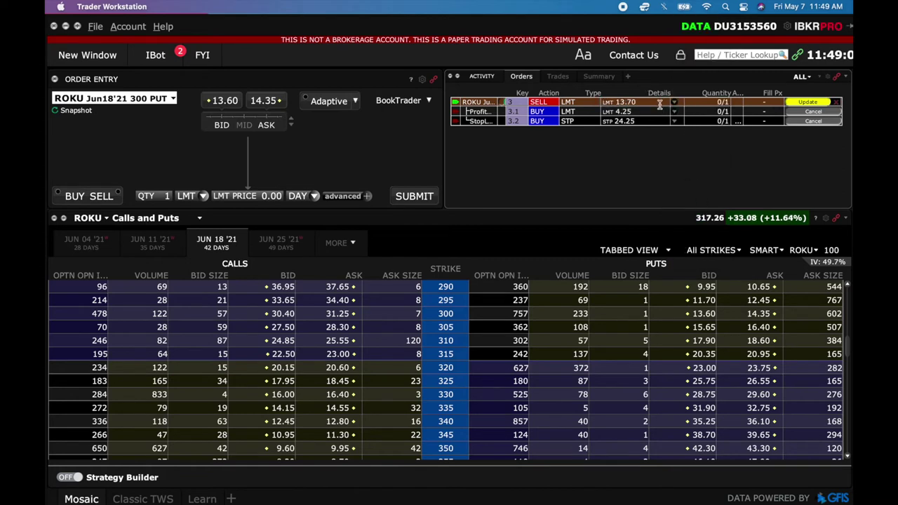
left_click(659, 105)
scroll(685, 190, "down", 5)
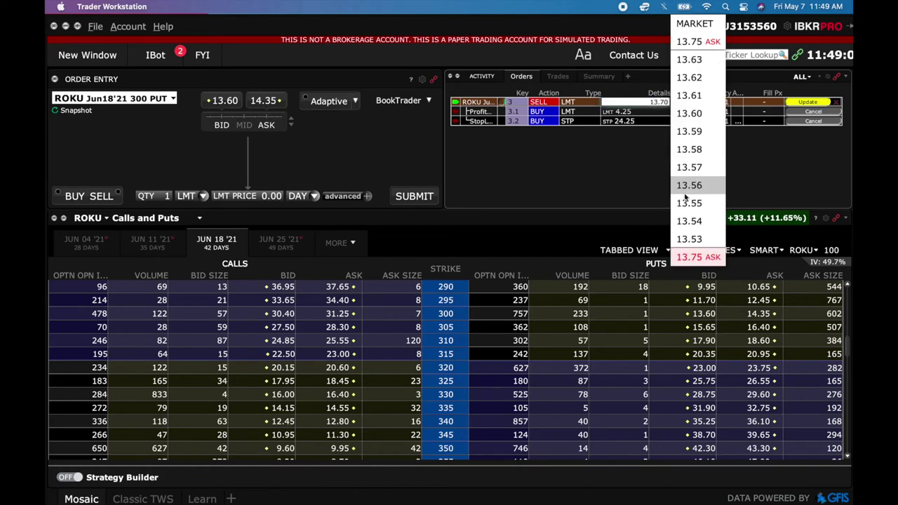
left_click(688, 202)
left_click(800, 101)
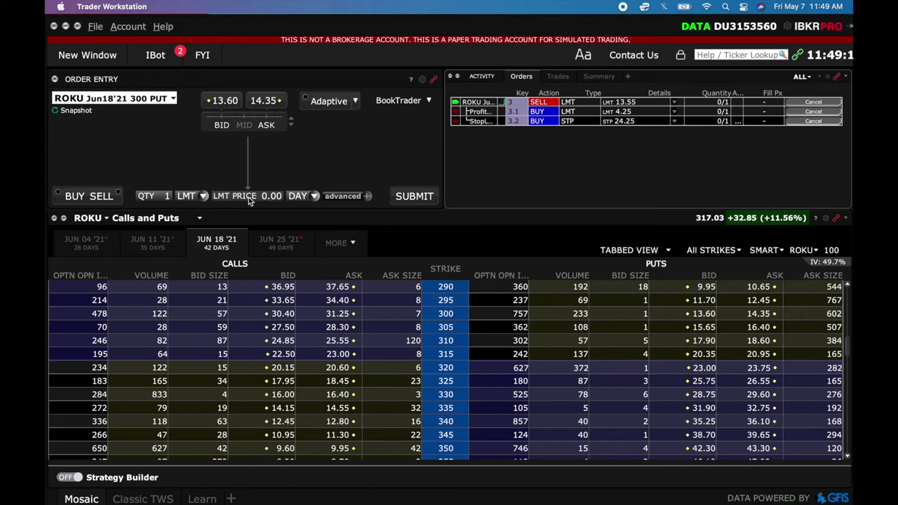
Raise the sell limit back to 13.70 and transmit so the sale fills.
left_click(644, 102)
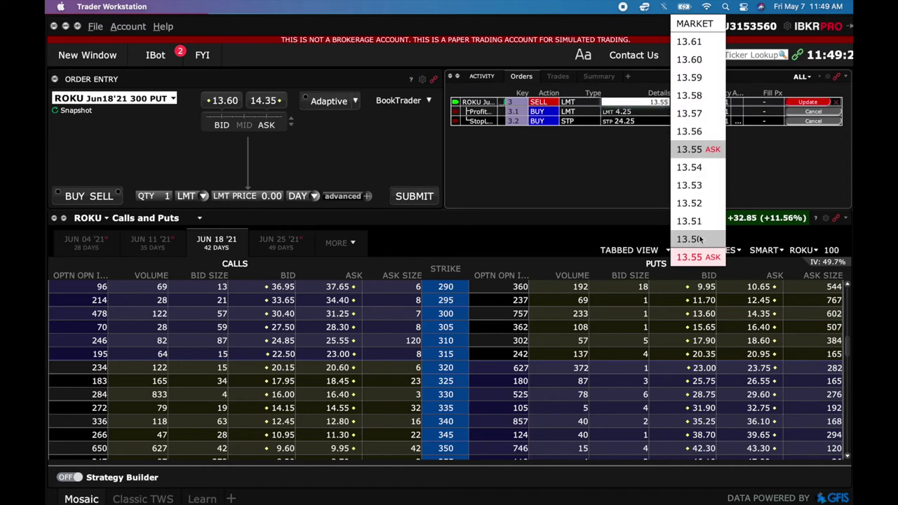
left_click(697, 257)
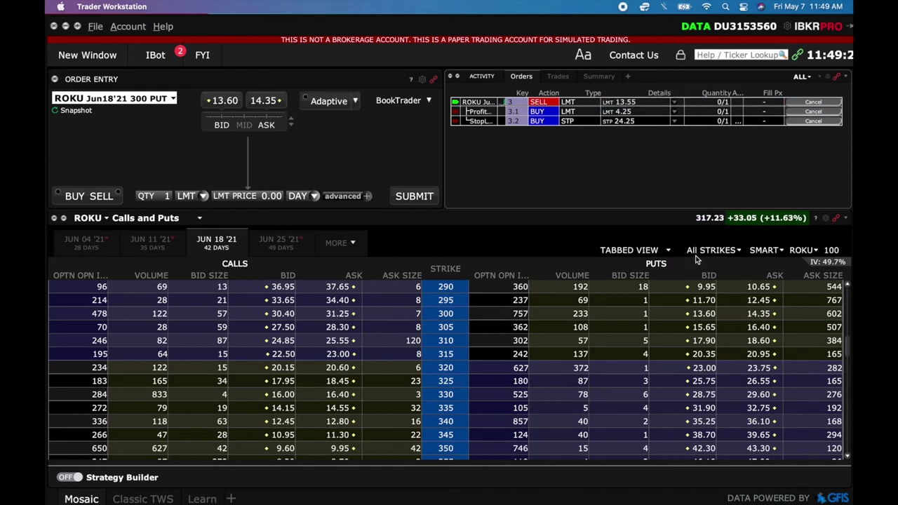
left_click(646, 103)
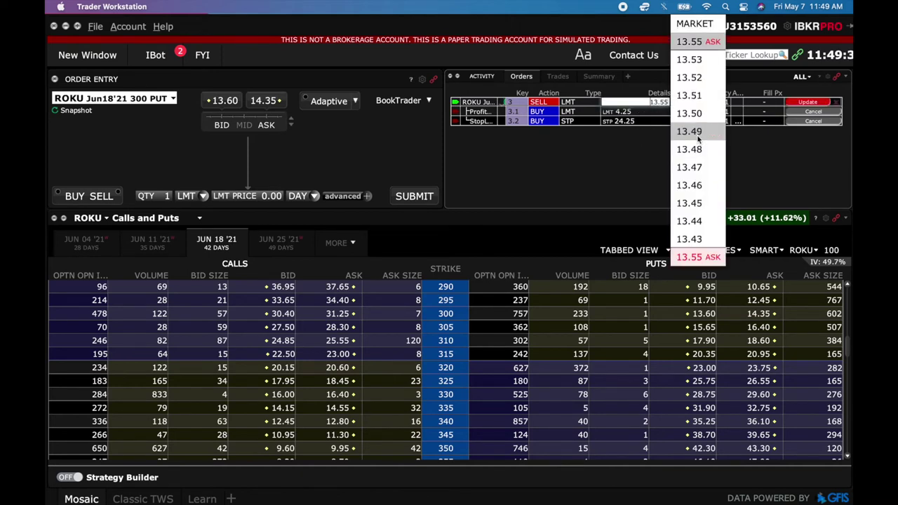
scroll(698, 140, "up", 3)
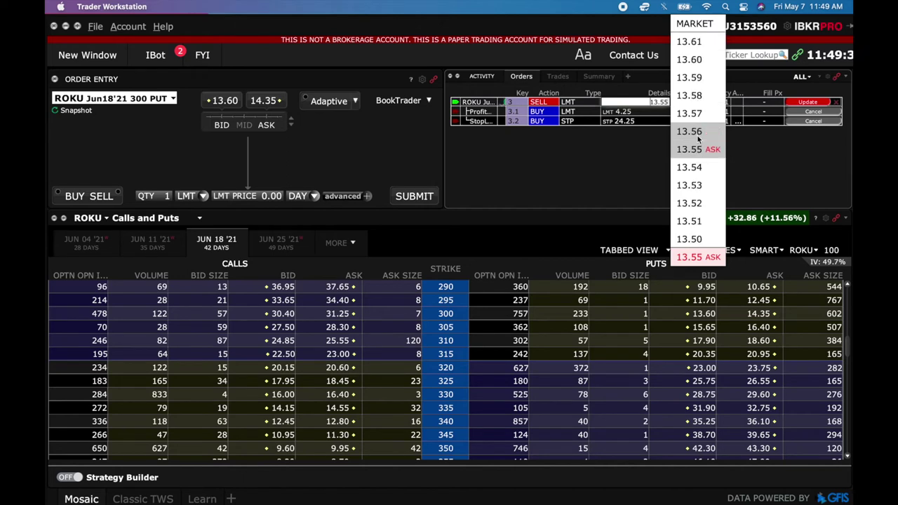
scroll(698, 139, "up", 3)
left_click(694, 42)
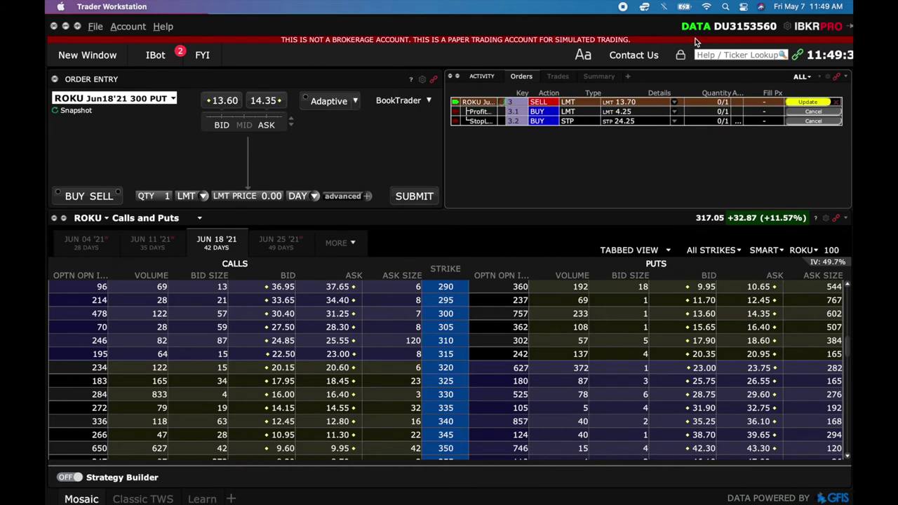
left_click(804, 104)
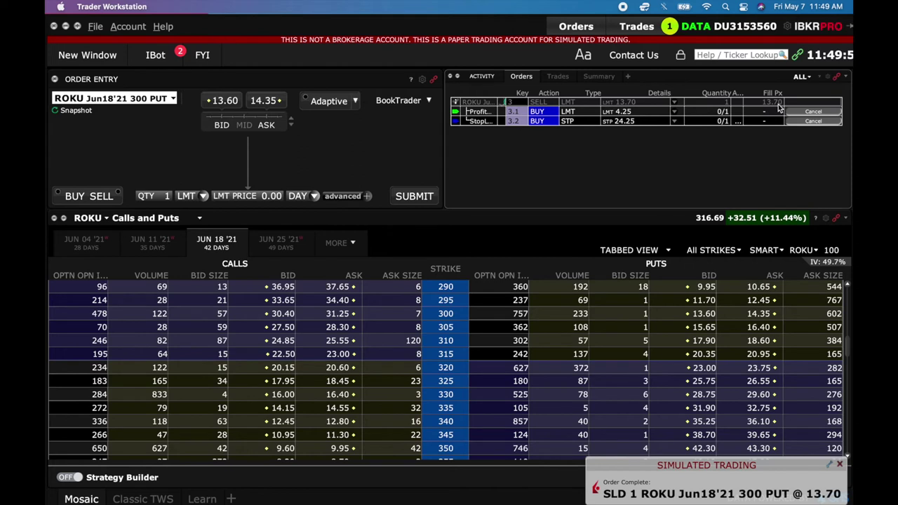
left_click(600, 76)
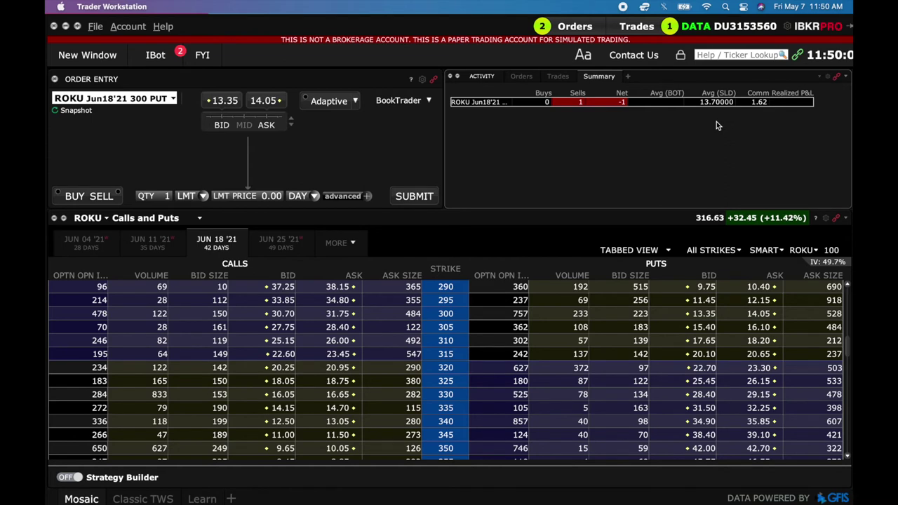
left_click(557, 77)
left_click(521, 76)
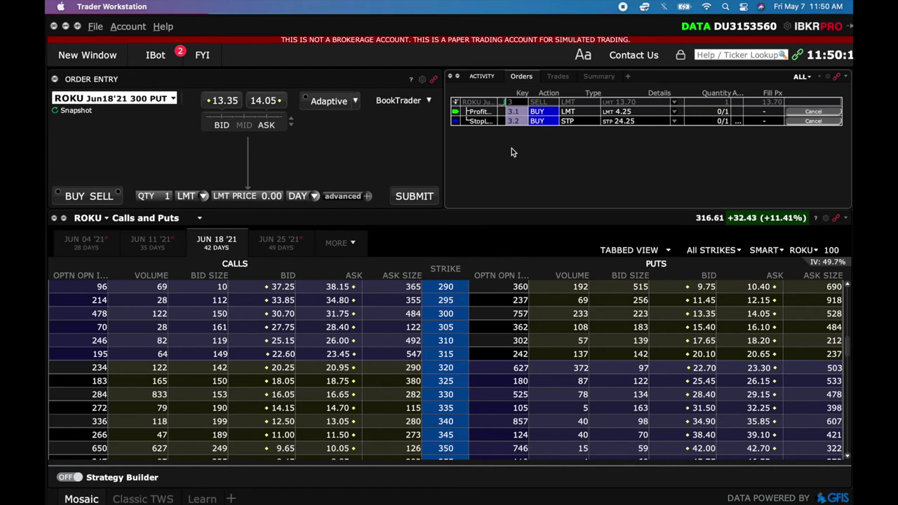
left_click(630, 123)
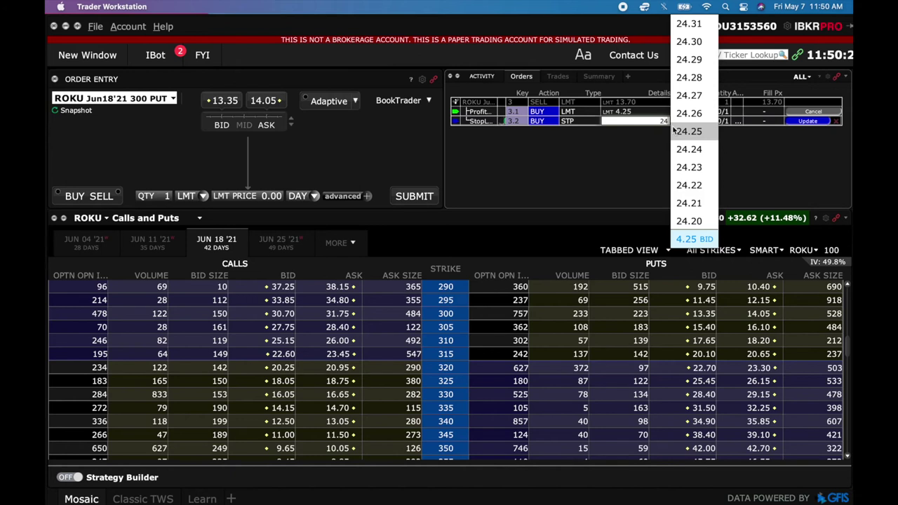
key("BackSpace")
type("3.70")
key("Return")
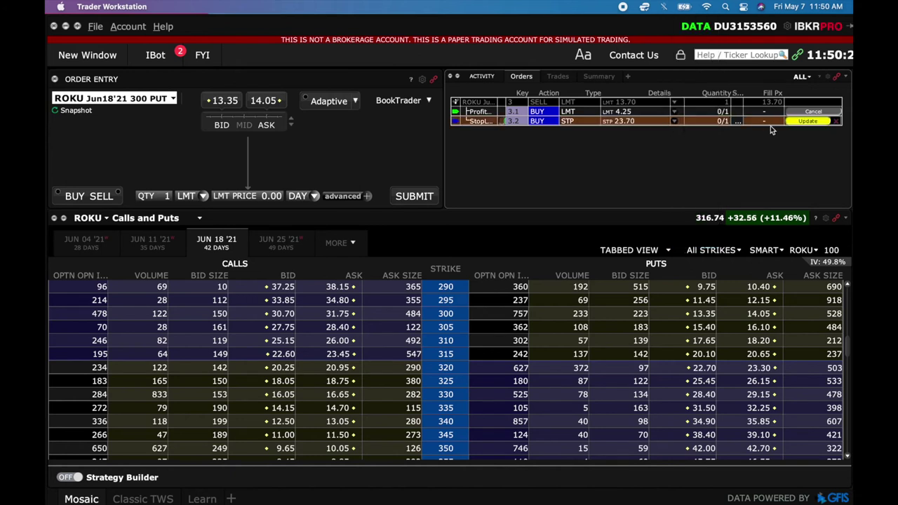
left_click(795, 120)
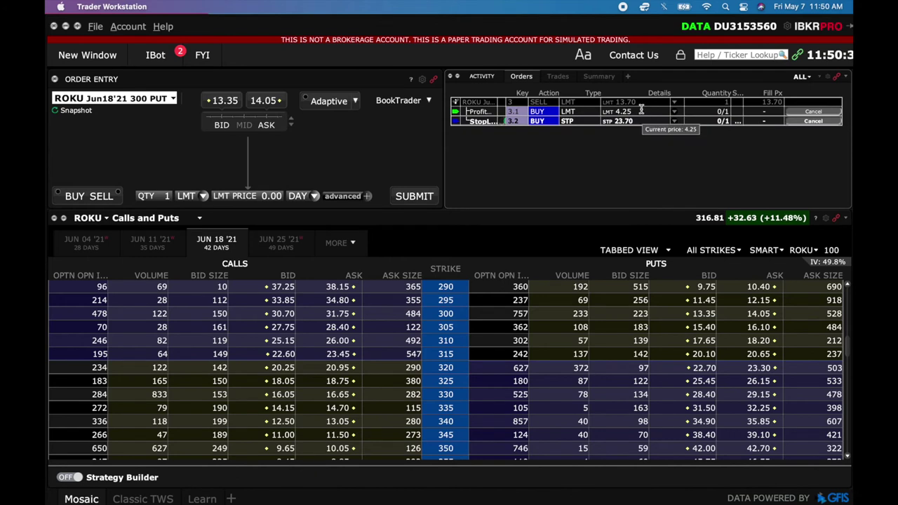
left_click(640, 111)
left_click(640, 110)
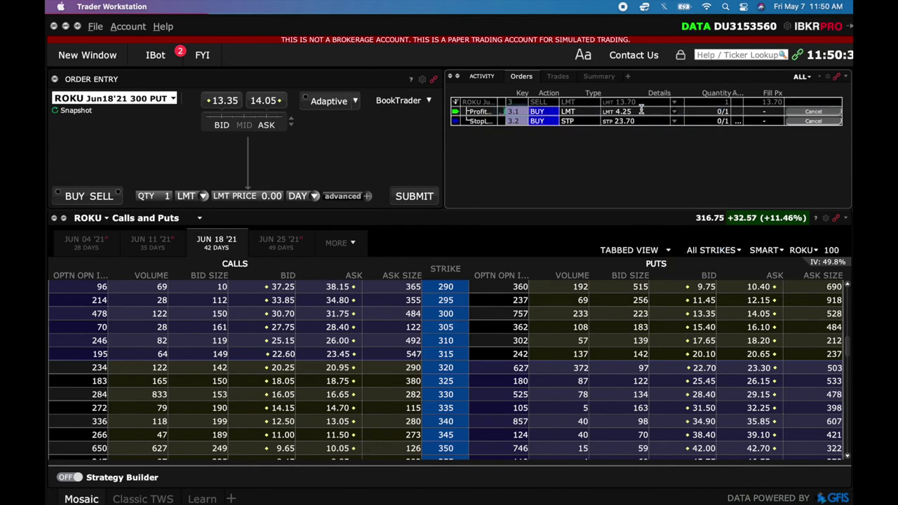
left_click(646, 109)
key("Return")
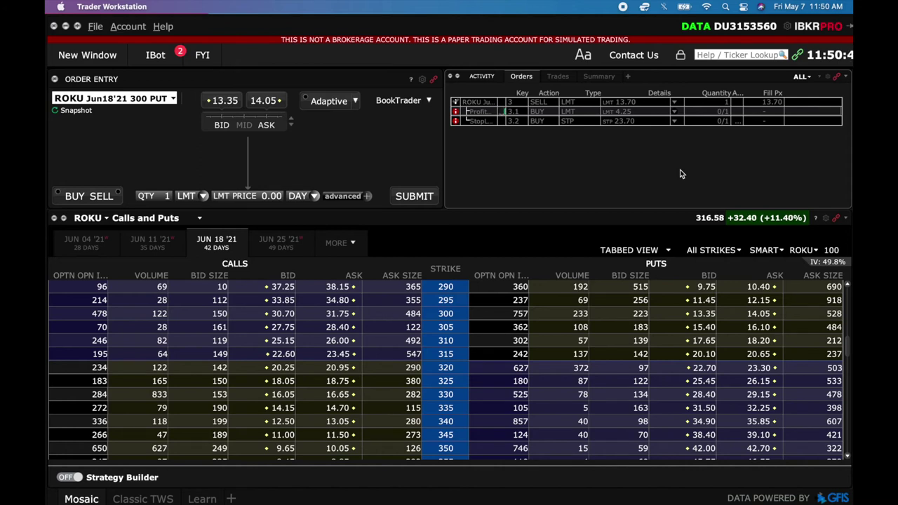
left_click(590, 77)
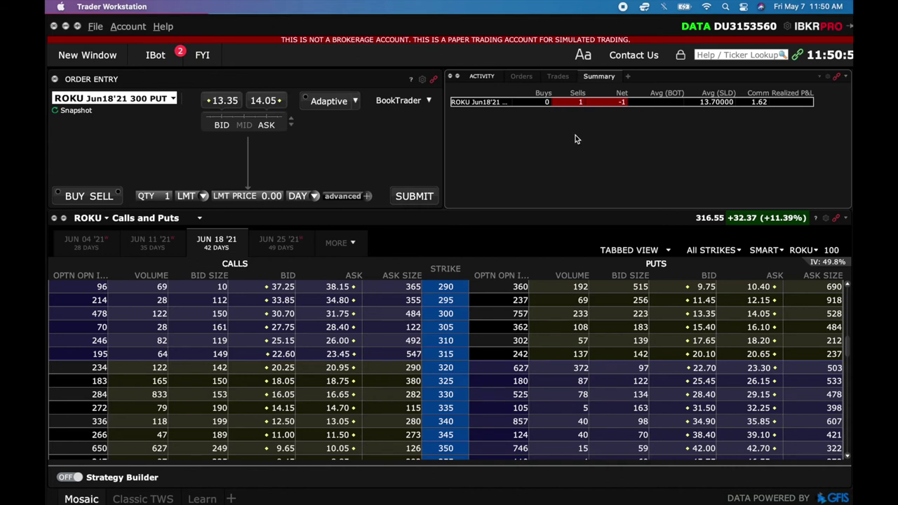
left_click(521, 76)
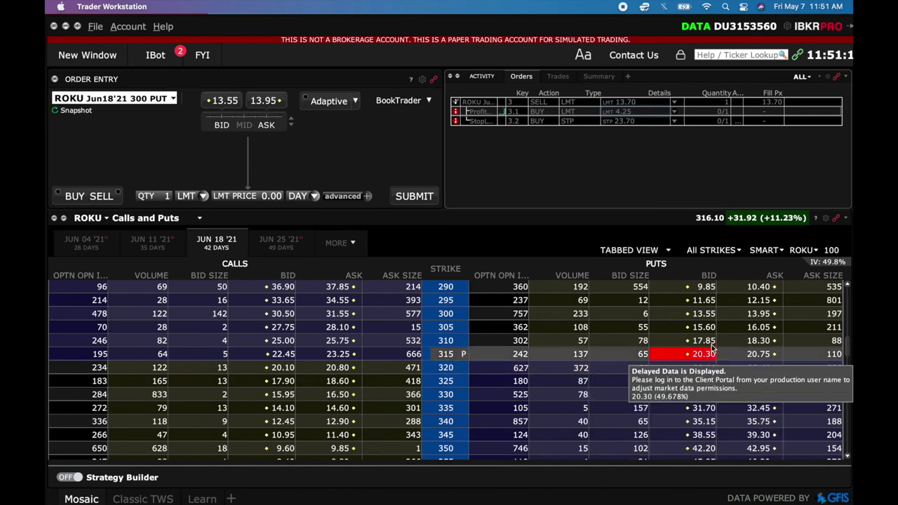
left_click(752, 342)
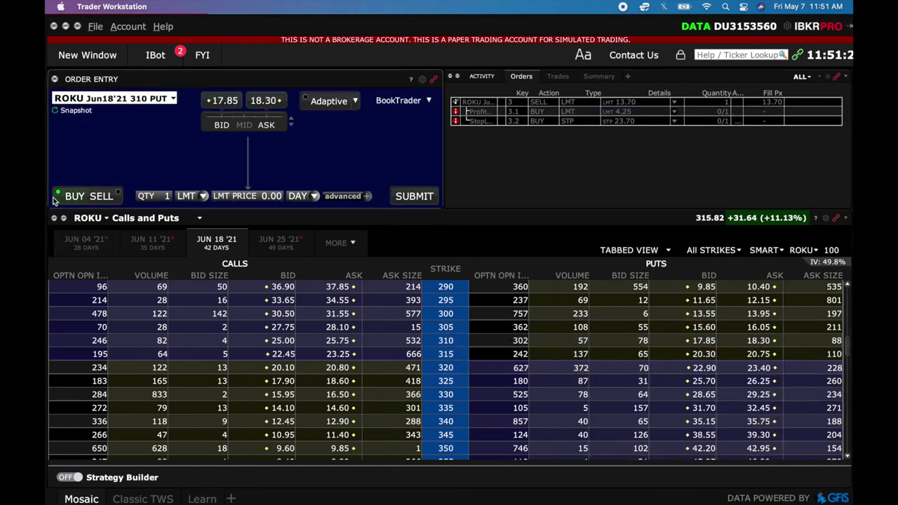
Switch the ROKU 310 put ticket to BUY at a 17.85 limit and expand the advanced options.
left_click(74, 197)
left_click(247, 196)
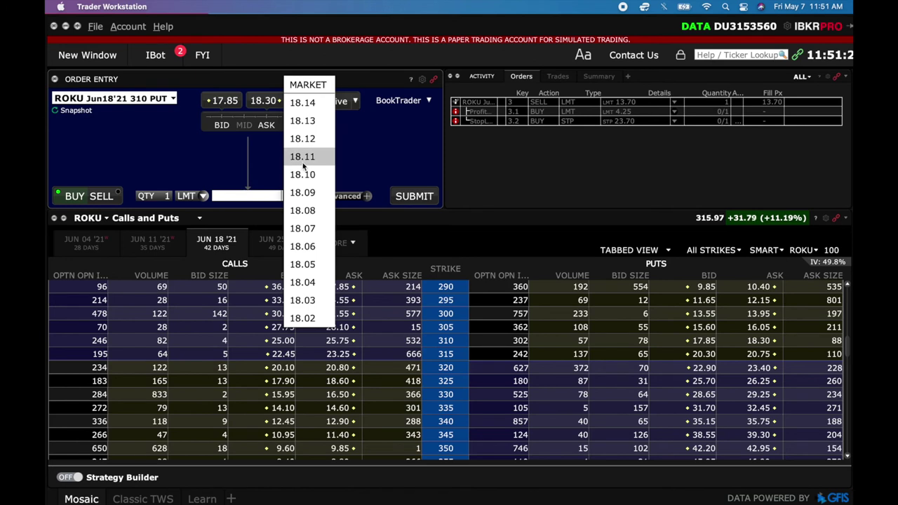
scroll(303, 165, "up", 3)
scroll(303, 165, "down", 6)
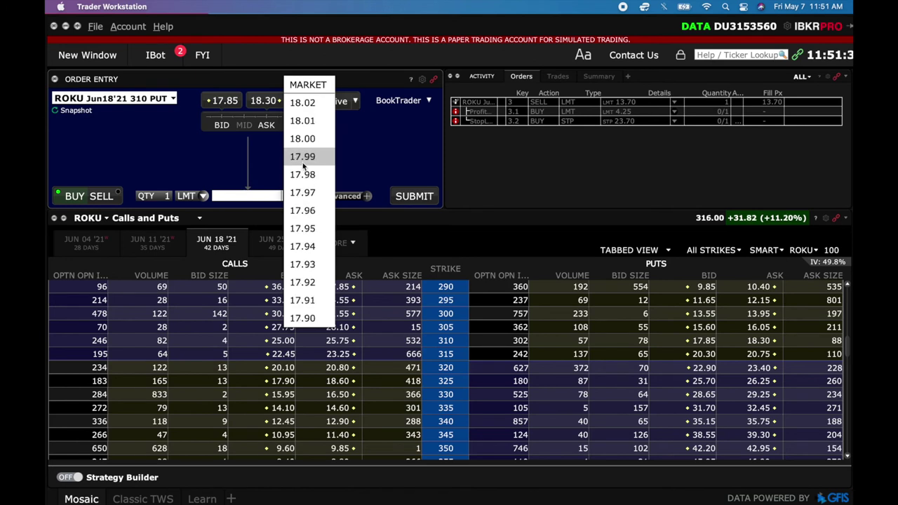
scroll(303, 165, "down", 3)
left_click(308, 279)
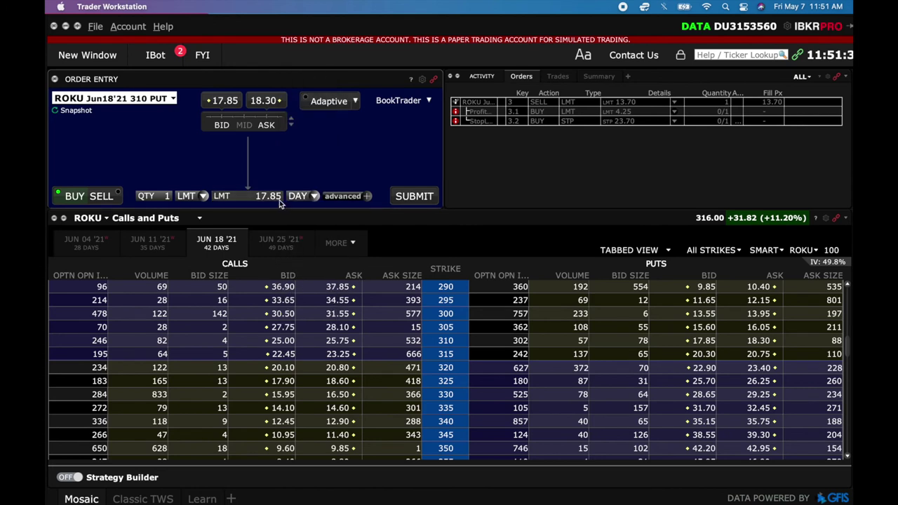
left_click(366, 196)
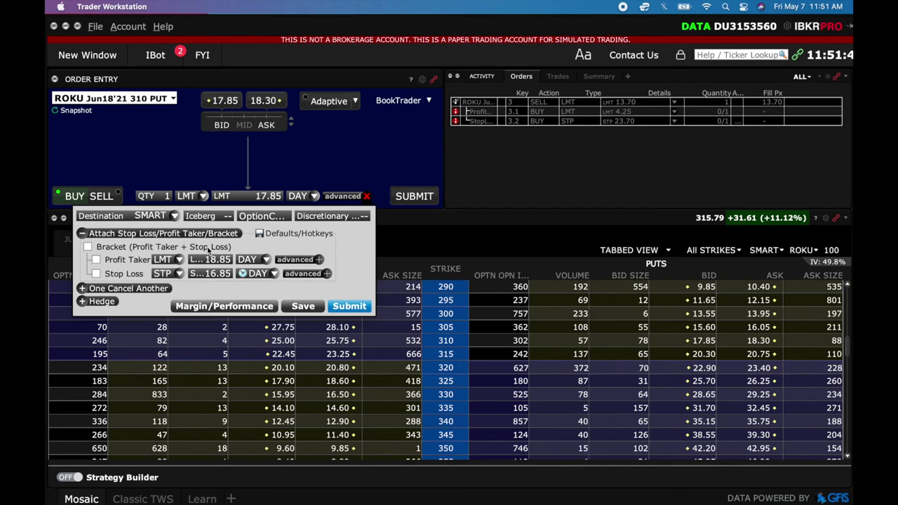
Enable the bracket with a 10.00 stop loss and 30.00 profit taker, then collapse the advanced panel.
left_click(88, 246)
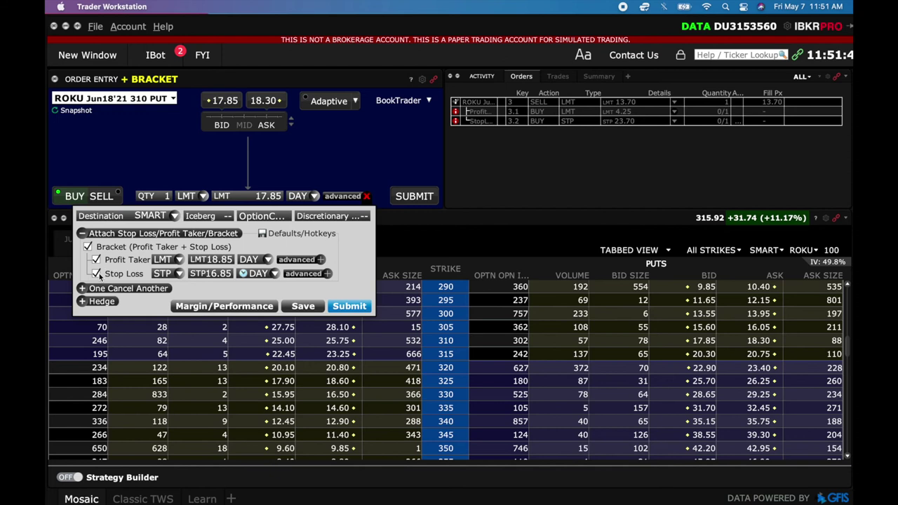
left_click(218, 275)
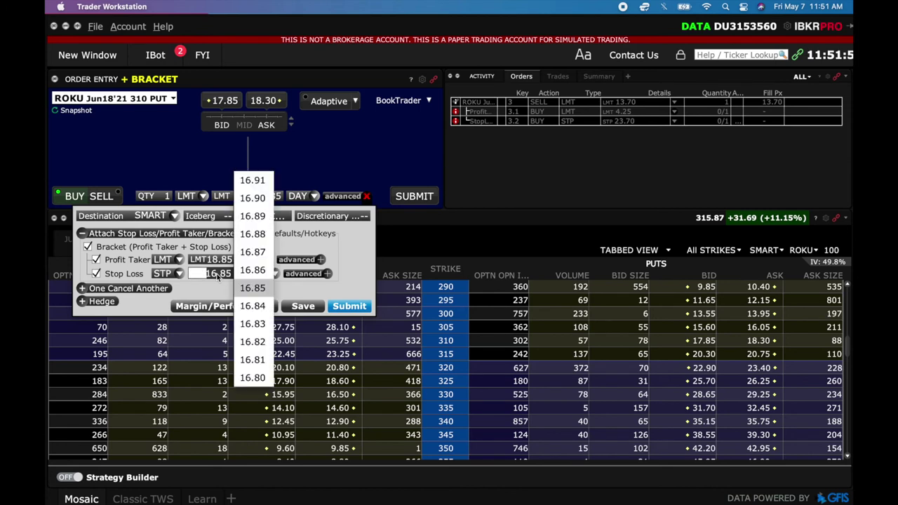
type("22.00")
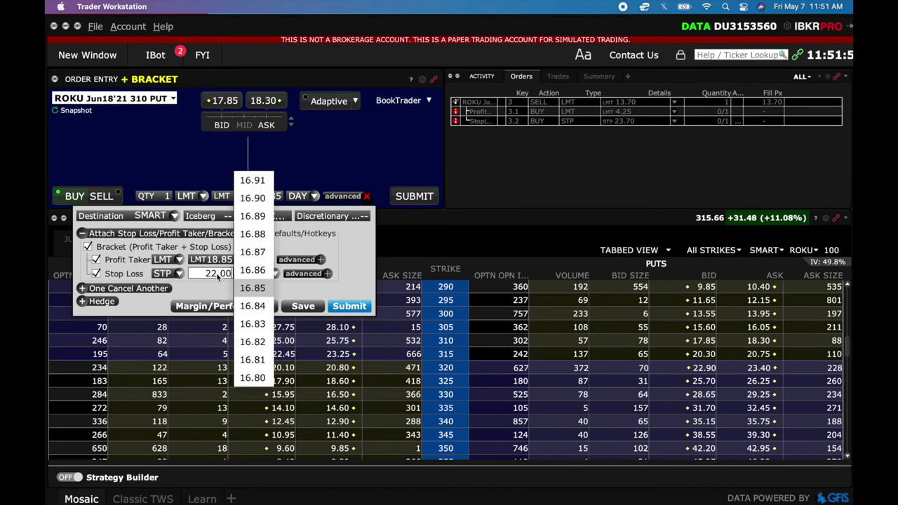
key("Return")
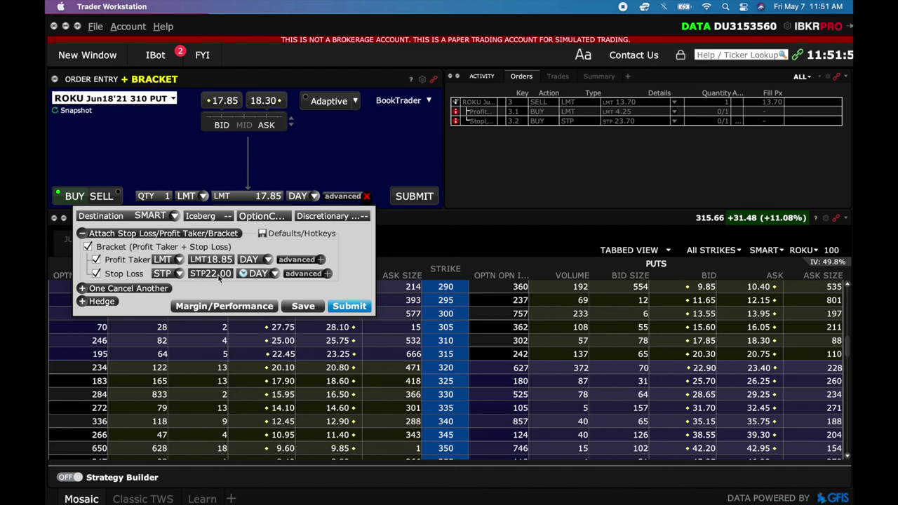
left_click(219, 277)
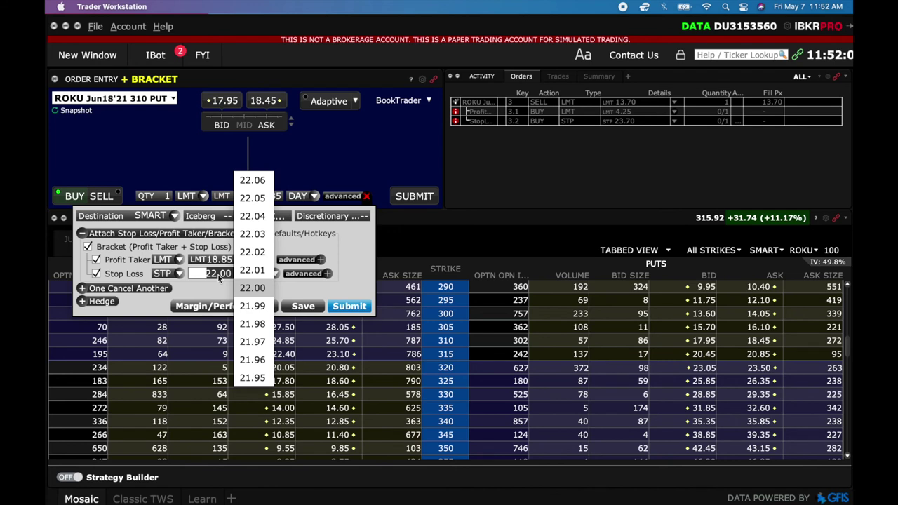
type("10.00")
key("Return")
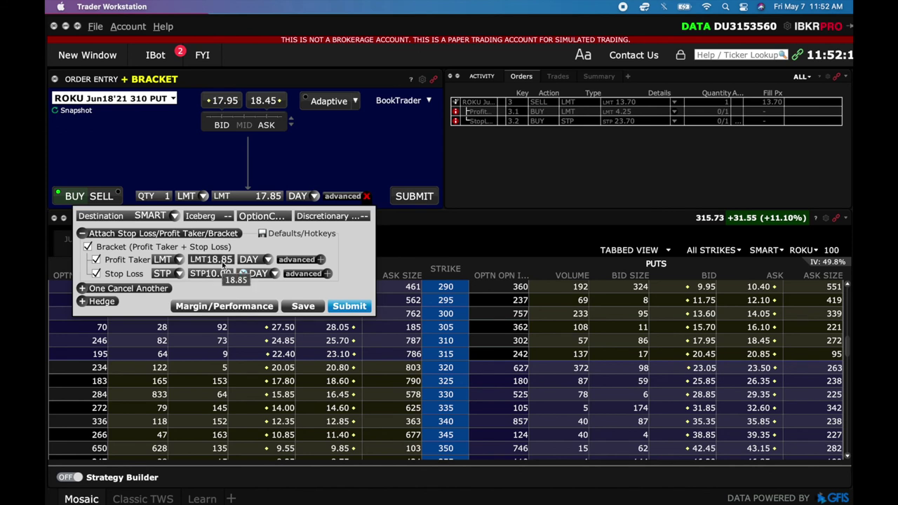
left_click(223, 264)
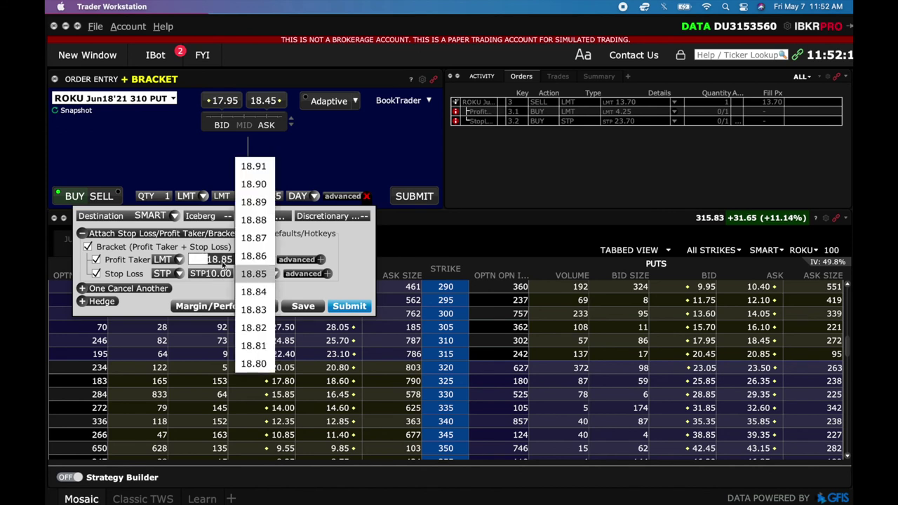
type("30.00")
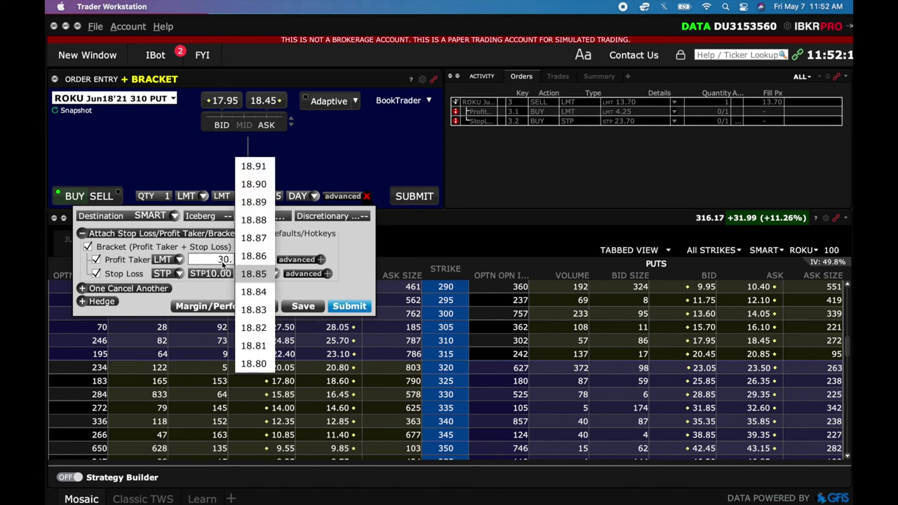
left_click(307, 170)
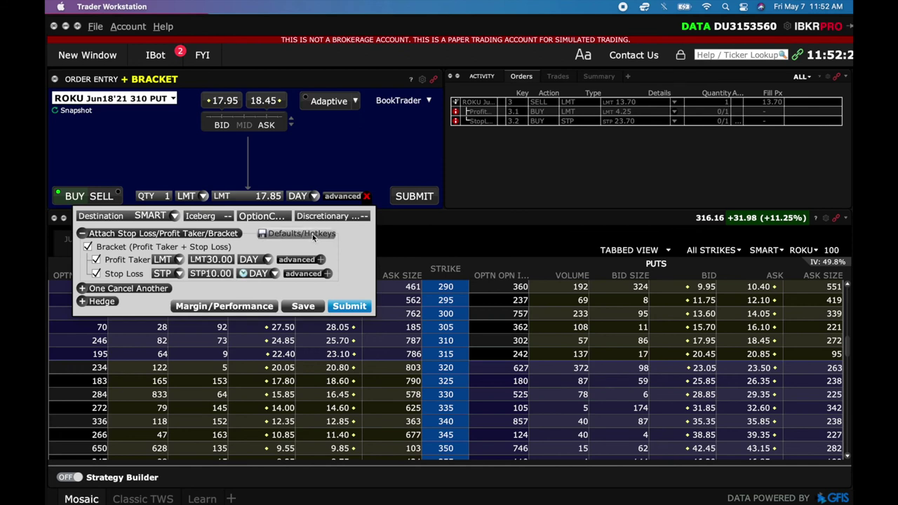
left_click(360, 181)
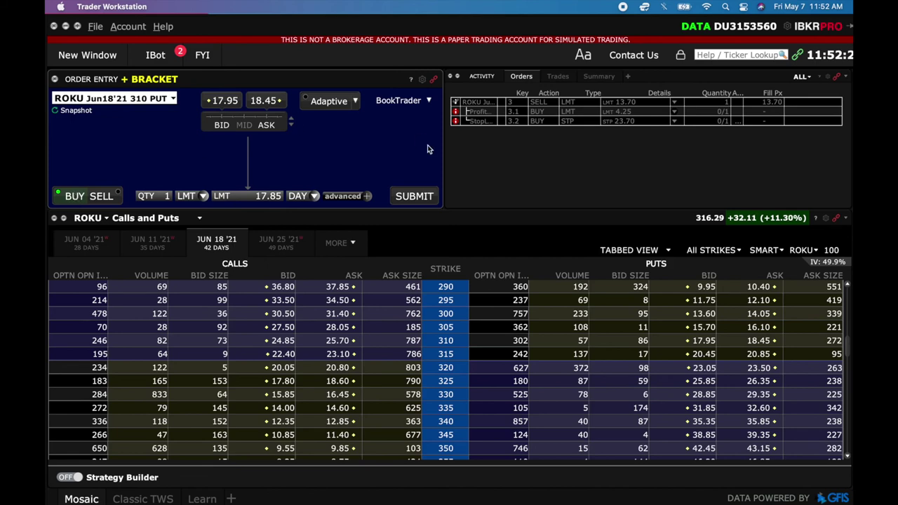
Submit the 310 put buy and override-transmit its main, 30.00 profit-taker and 10.00 stop orders.
left_click(415, 197)
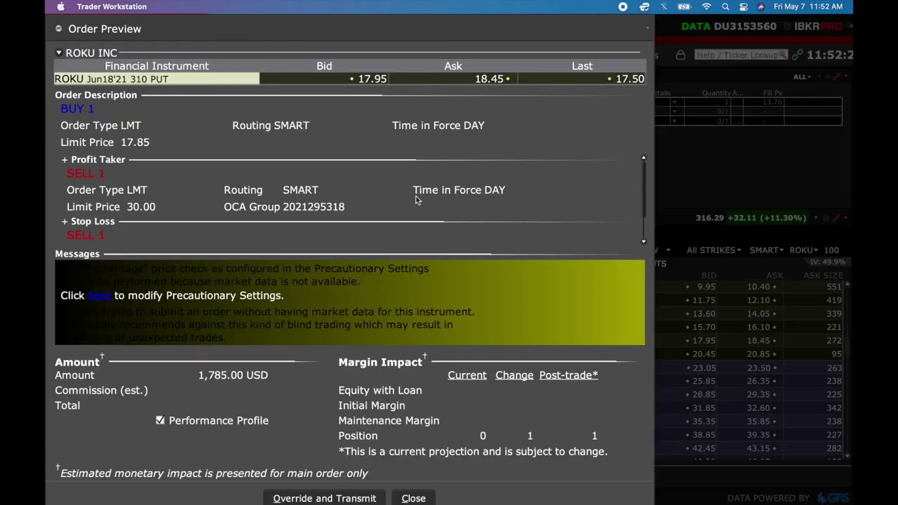
left_click(344, 495)
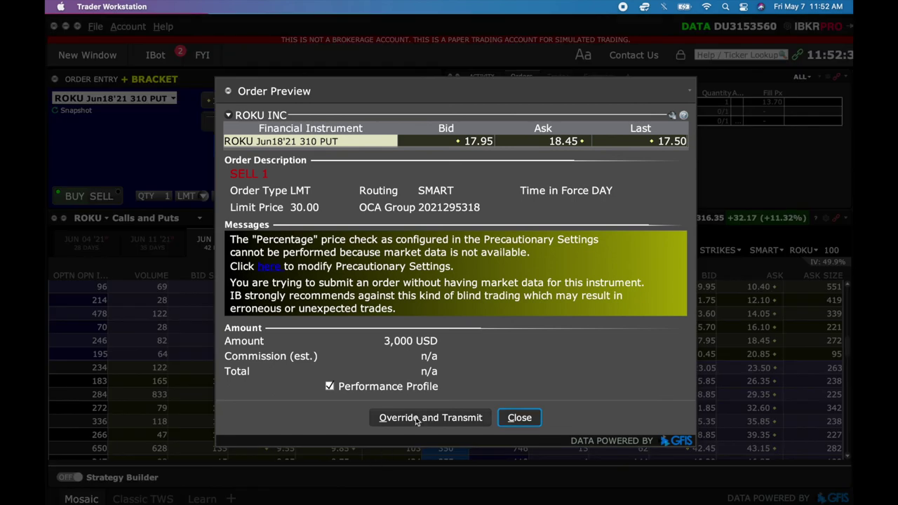
left_click(416, 417)
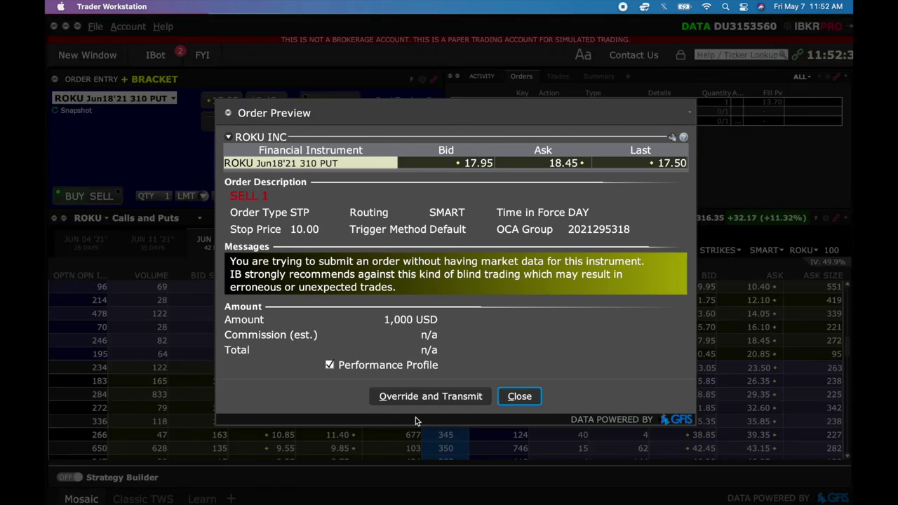
left_click(420, 396)
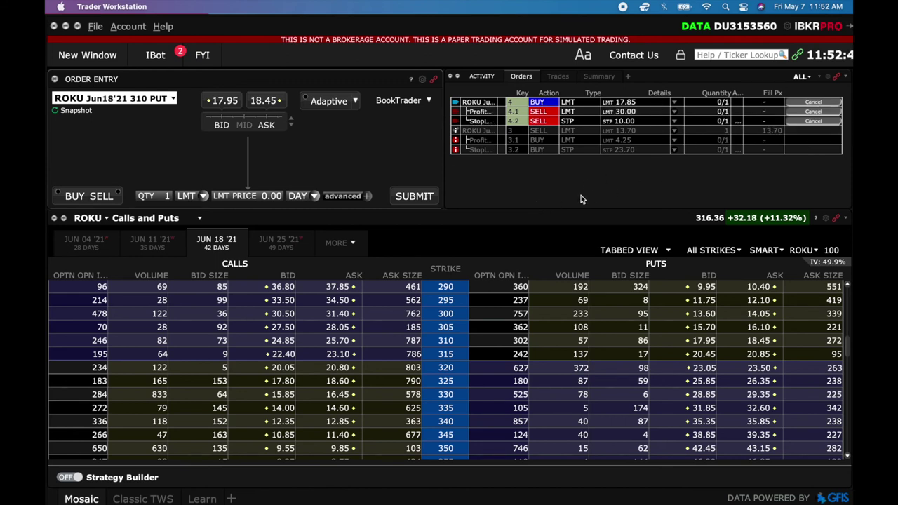
Filter to Live Orders, change the 310 put buy to MARKET, and confirm the 18.70 fill in Summary.
left_click(801, 76)
left_click(800, 96)
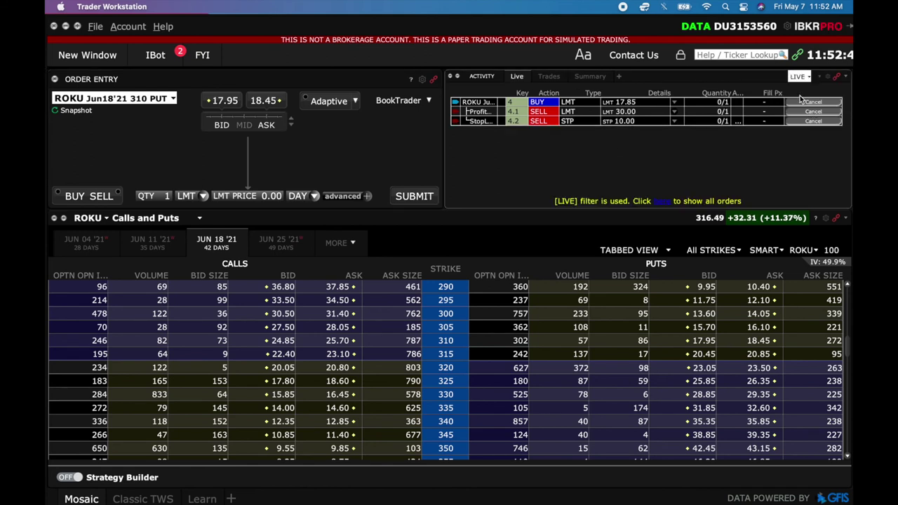
left_click(634, 103)
left_click(634, 102)
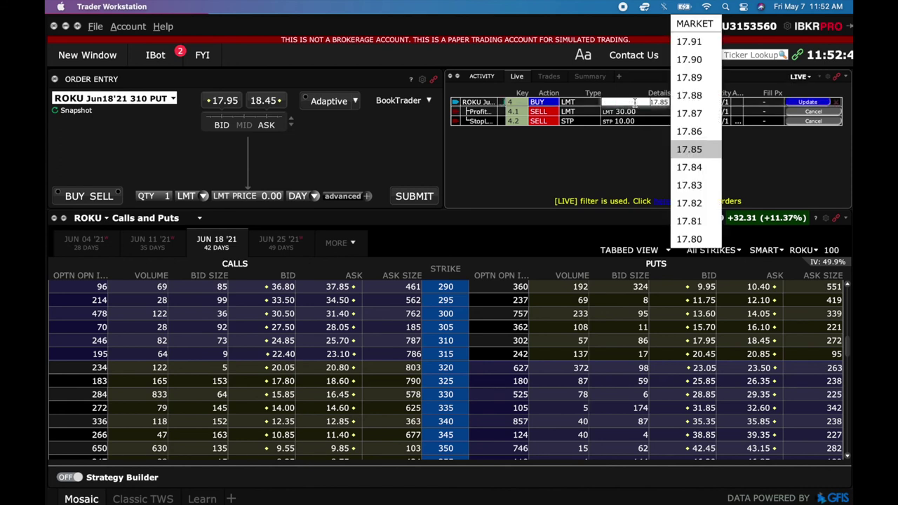
left_click(695, 24)
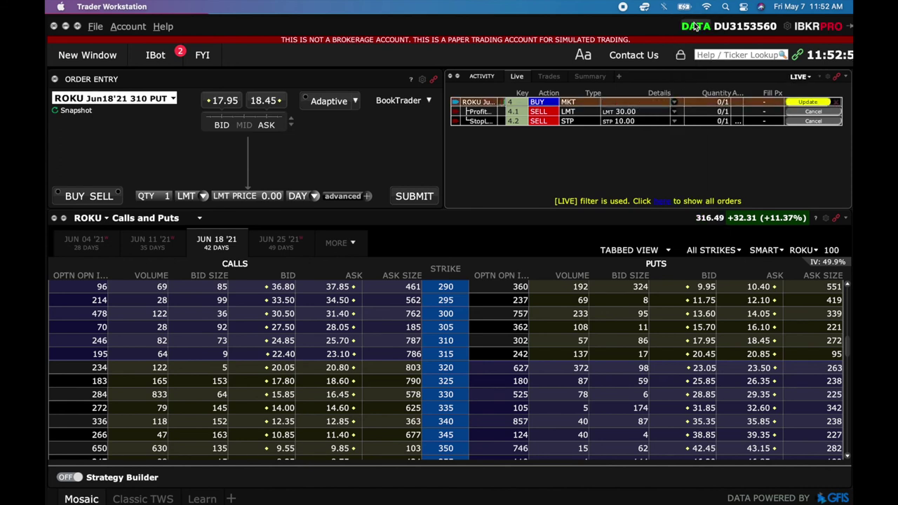
left_click(808, 104)
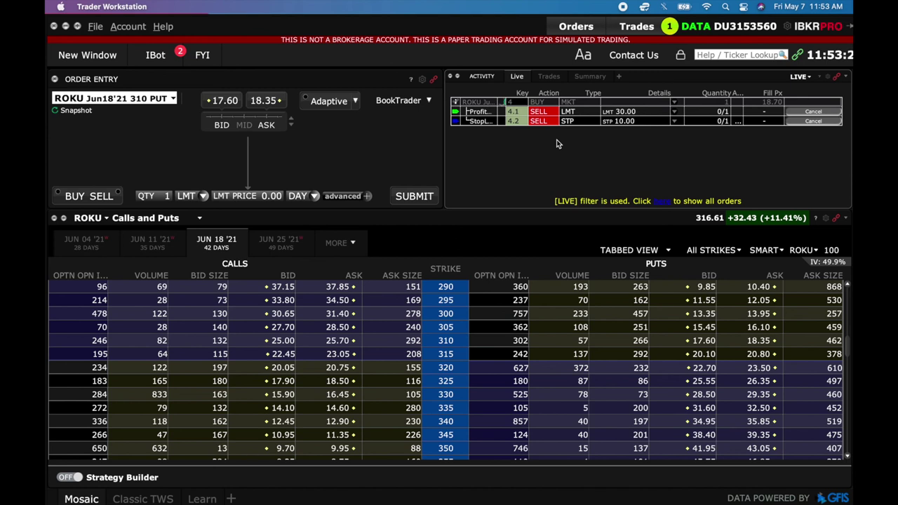
left_click(594, 77)
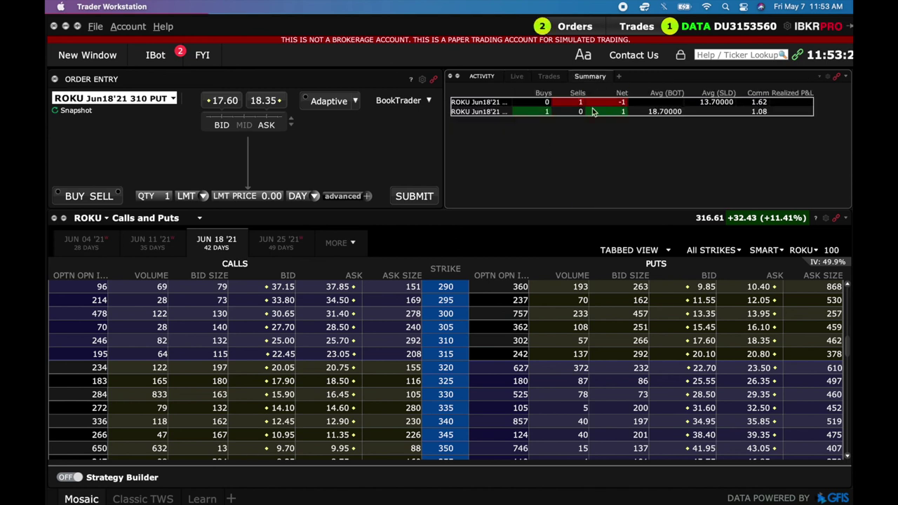